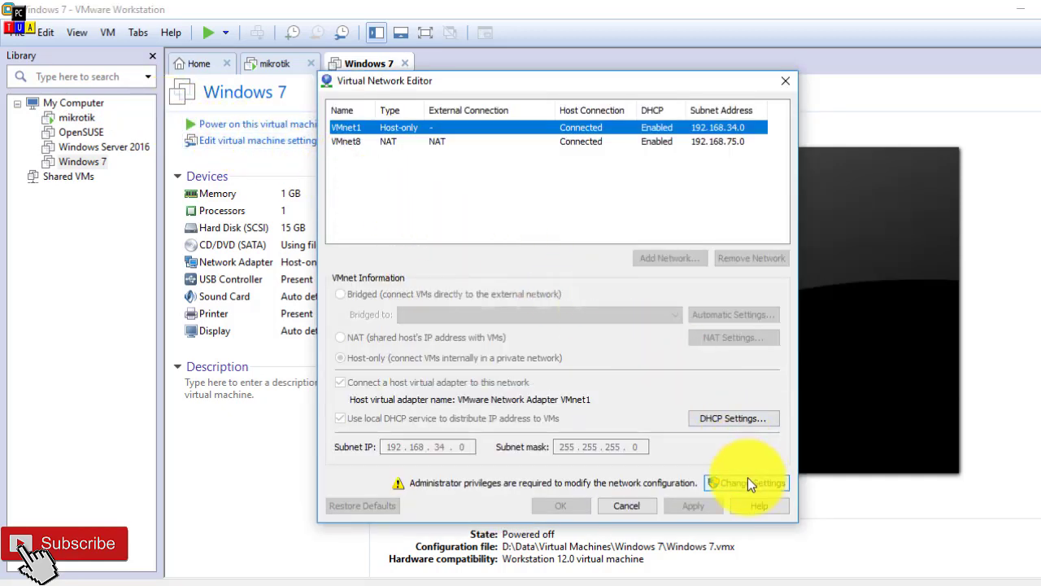
Step: Unlock the virtual network settings and turn off the local DHCP service for the host-only network VMnet1, saving the change
left_click(752, 483)
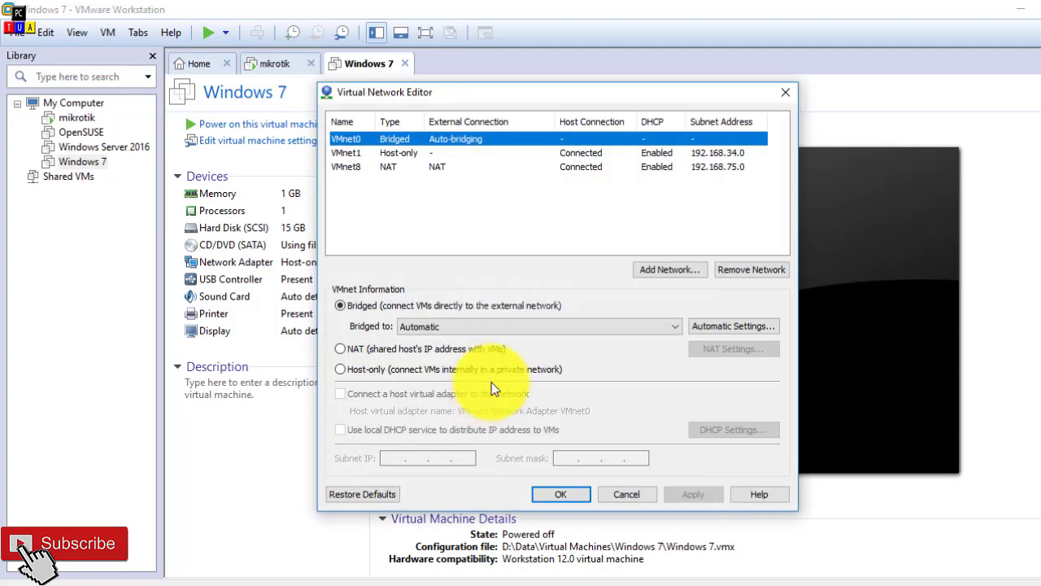
left_click(497, 154)
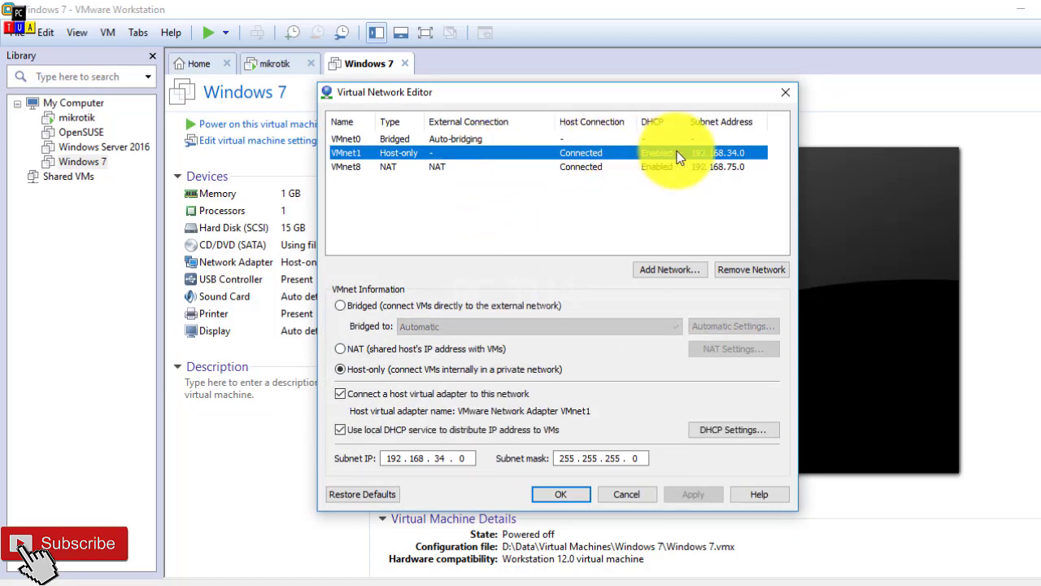
left_click(349, 431)
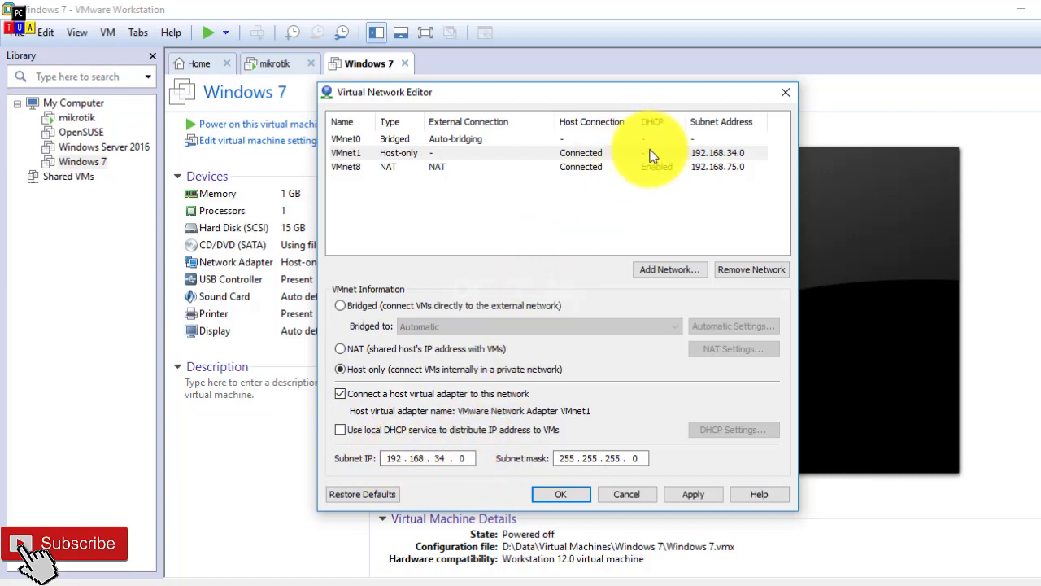
left_click(559, 495)
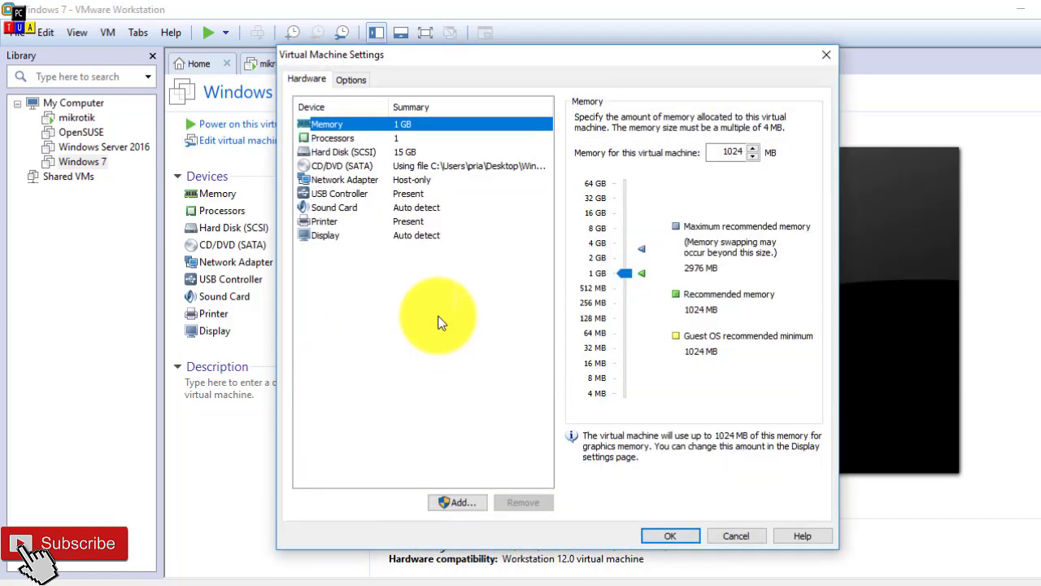
Step: Check the network adapter mode in the Windows 7 virtual machine's settings and power on that machine
left_click(407, 181)
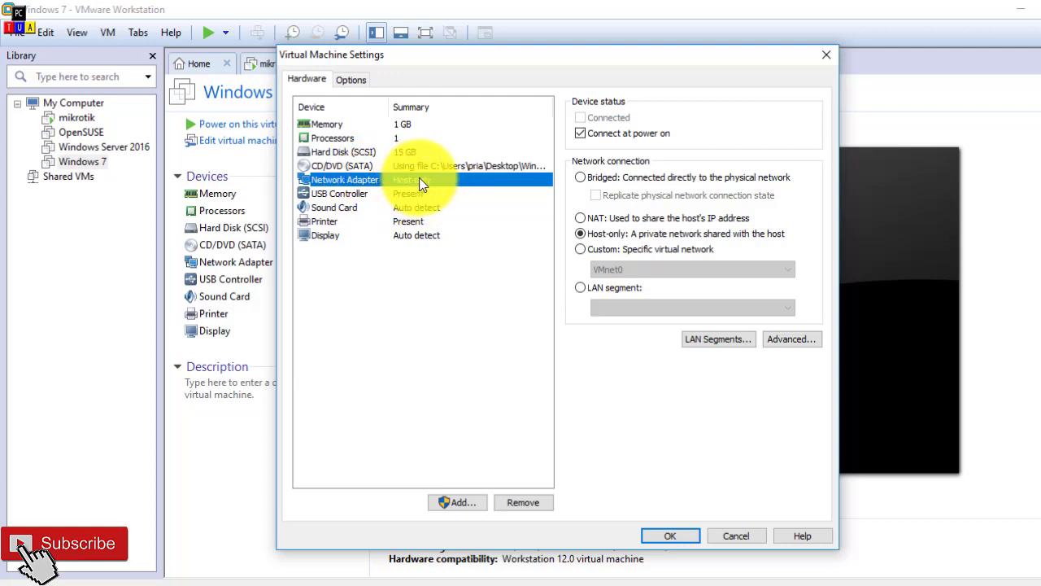
left_click(677, 537)
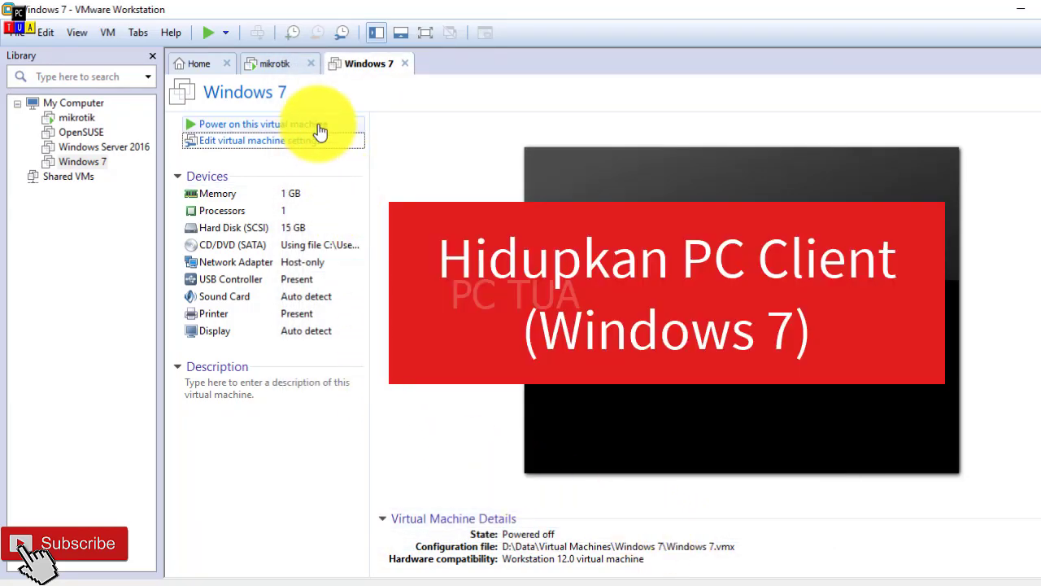
left_click(319, 132)
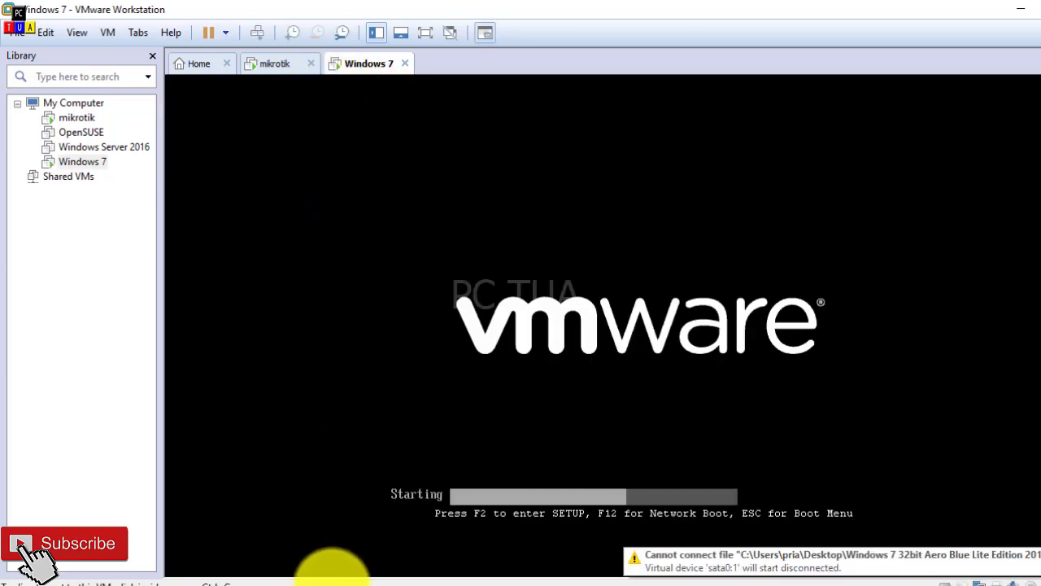
Step: Switch to the MikroTik WinBox session, move its window lower, and display the mikrotik virtual machine behind it
mouse_move(332, 572)
left_click(350, 541)
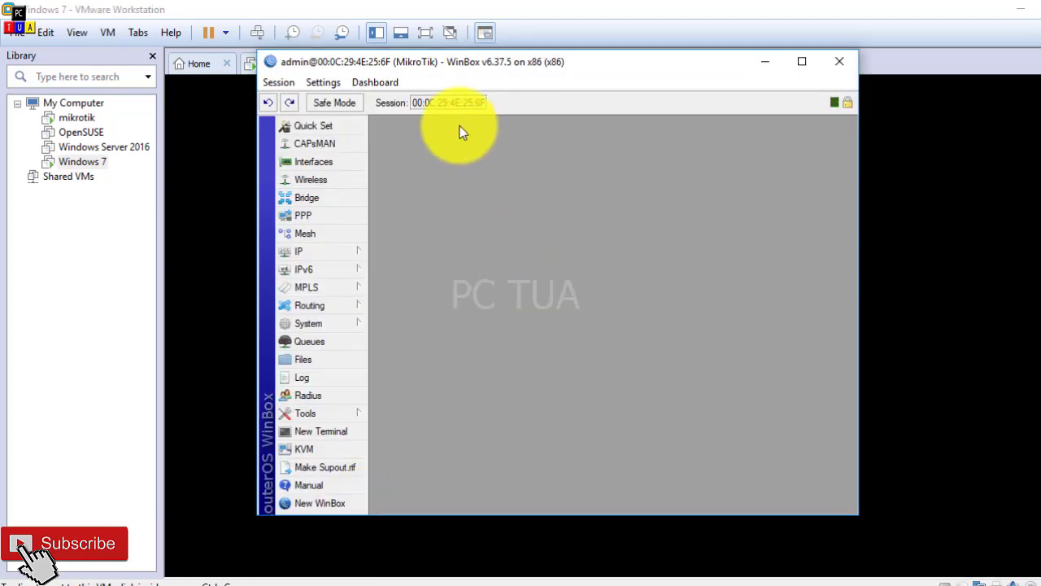
left_click_drag(473, 68, 461, 145)
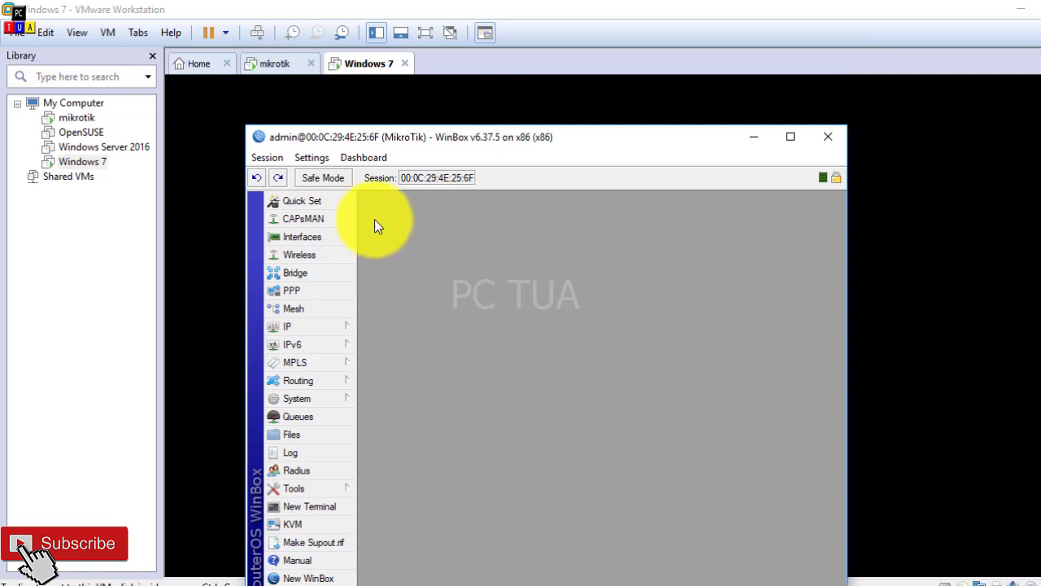
left_click(286, 65)
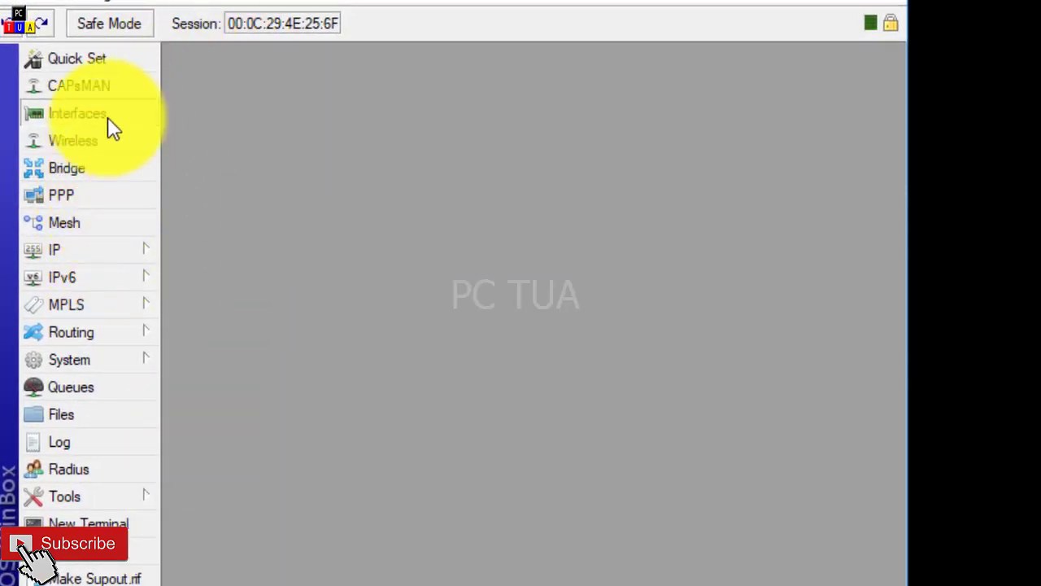
Step: Examine the router's interfaces and their assigned IP addresses, focusing on the LAN interface
left_click(107, 117)
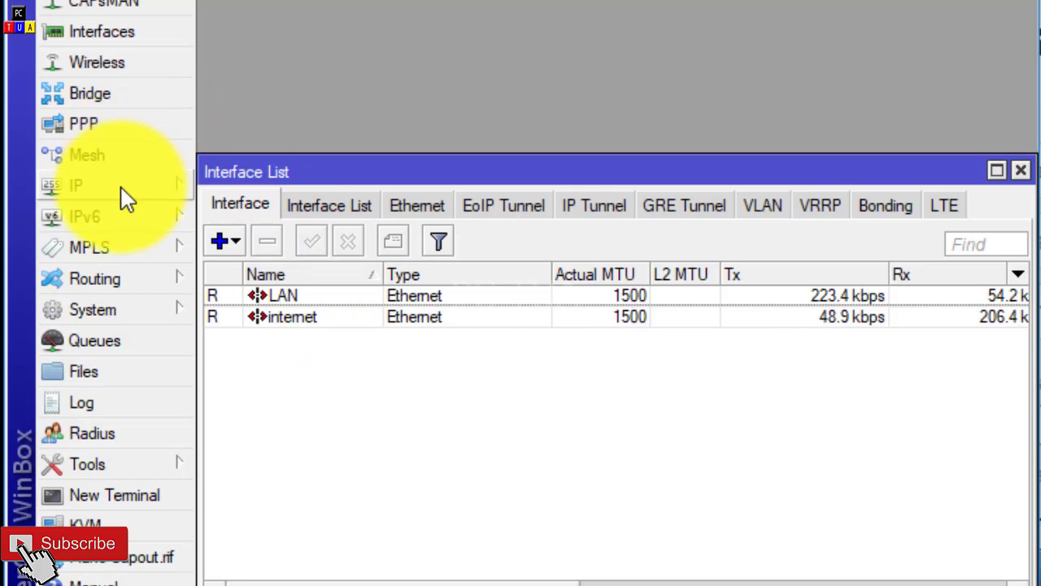
left_click(124, 198)
left_click(302, 19)
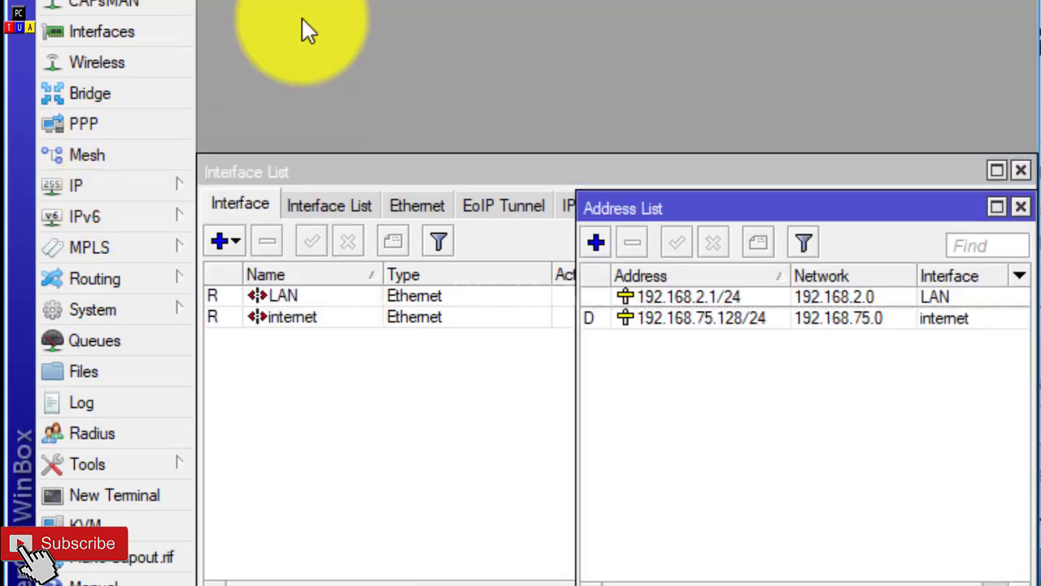
left_click_drag(690, 208, 472, 354)
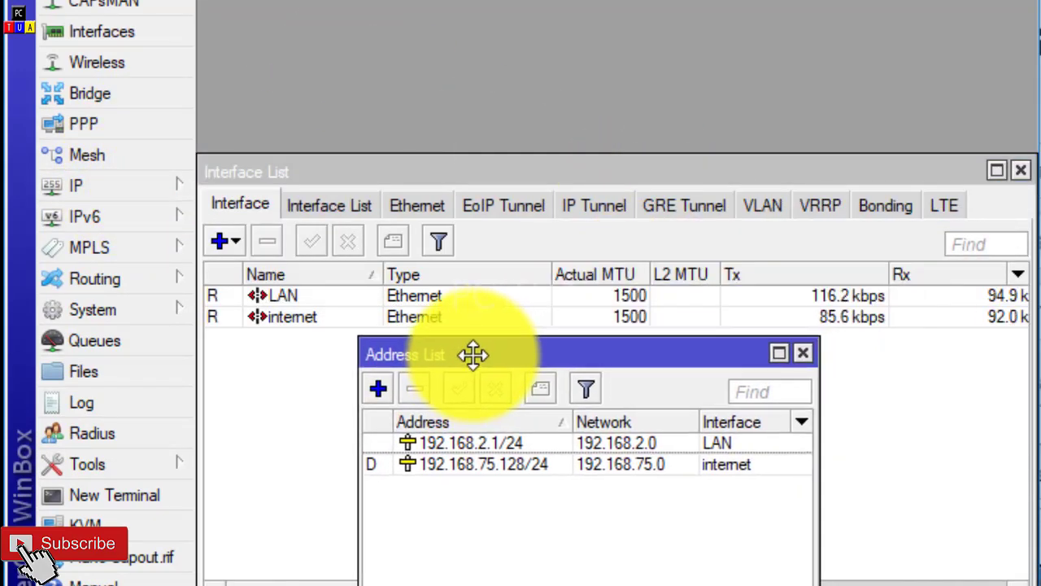
left_click(498, 445)
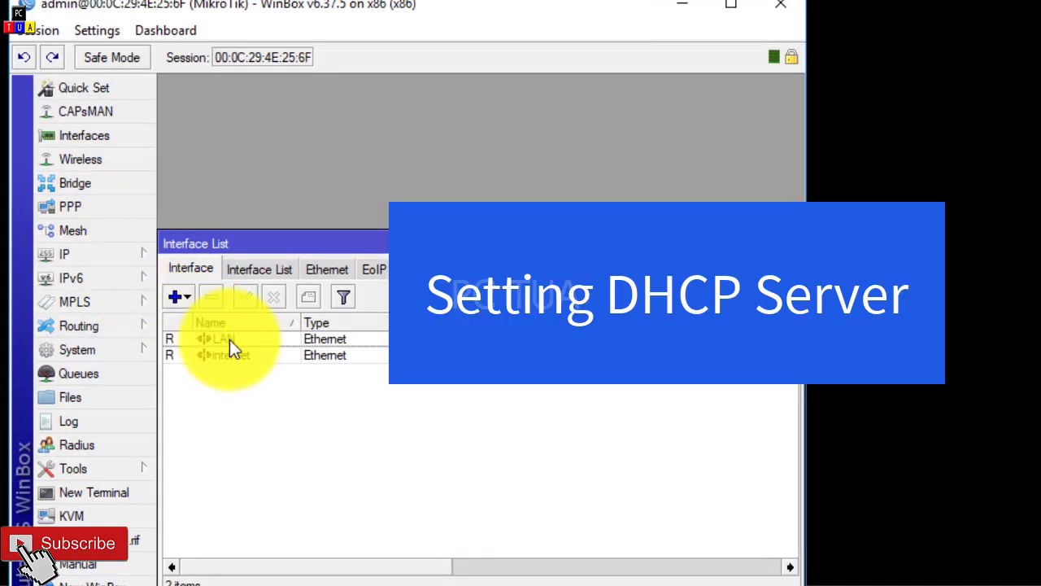
left_click(238, 359)
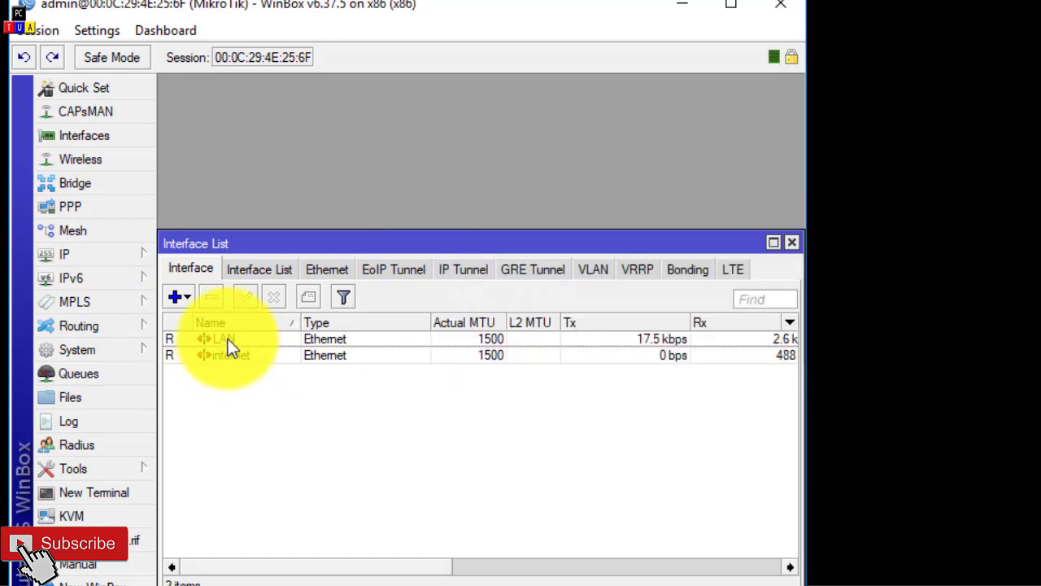
left_click(238, 339)
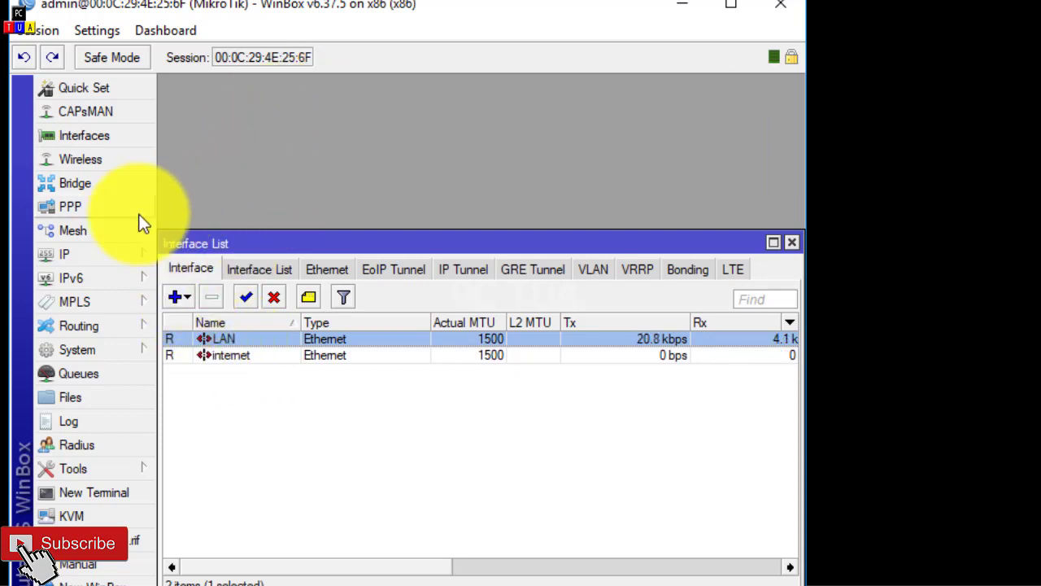
Step: Start DHCP Setup from the router's IP DHCP Server settings and choose LAN as the DHCP server interface
left_click(108, 253)
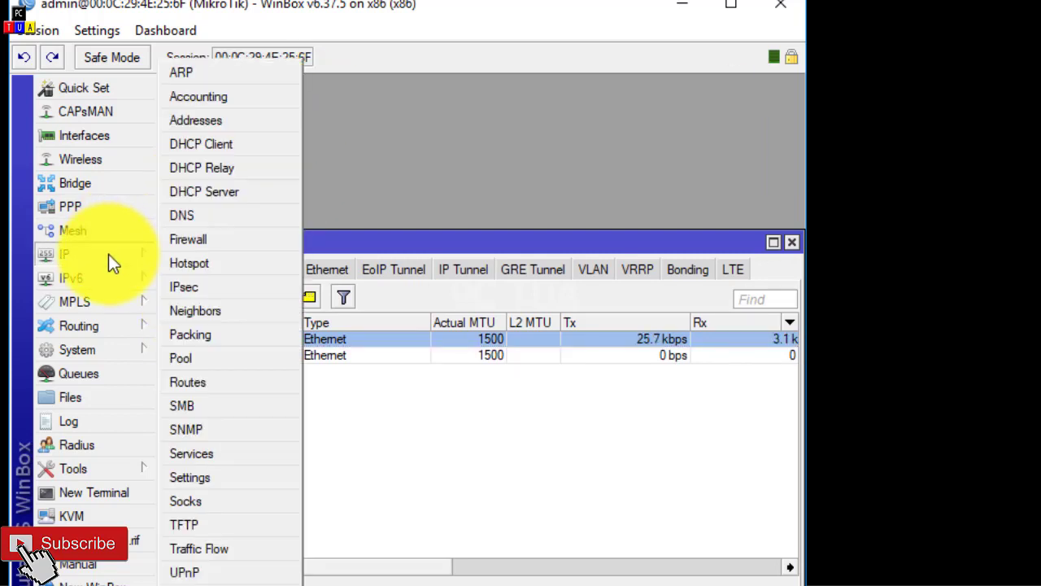
left_click(262, 192)
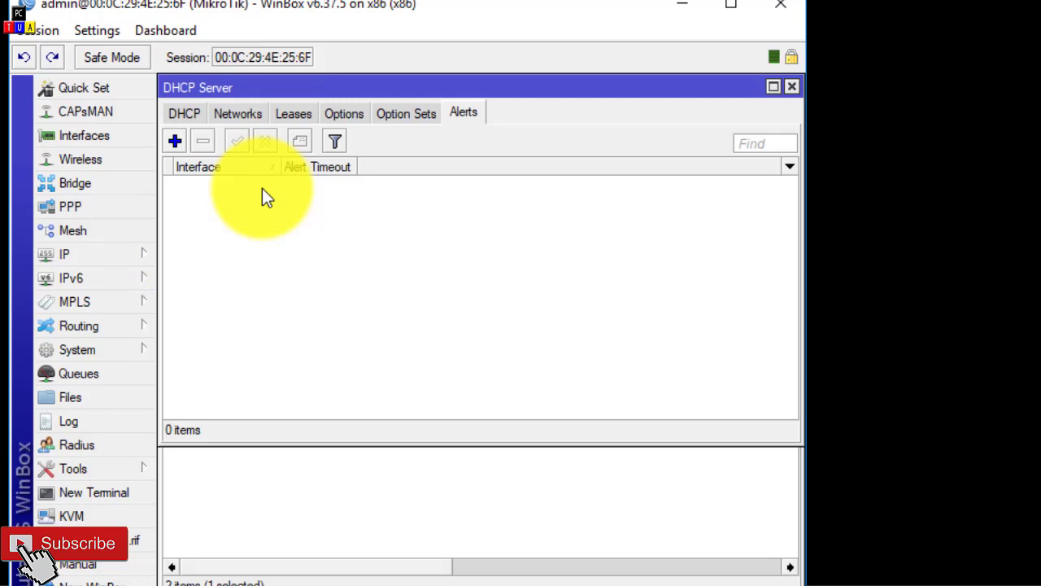
left_click(185, 115)
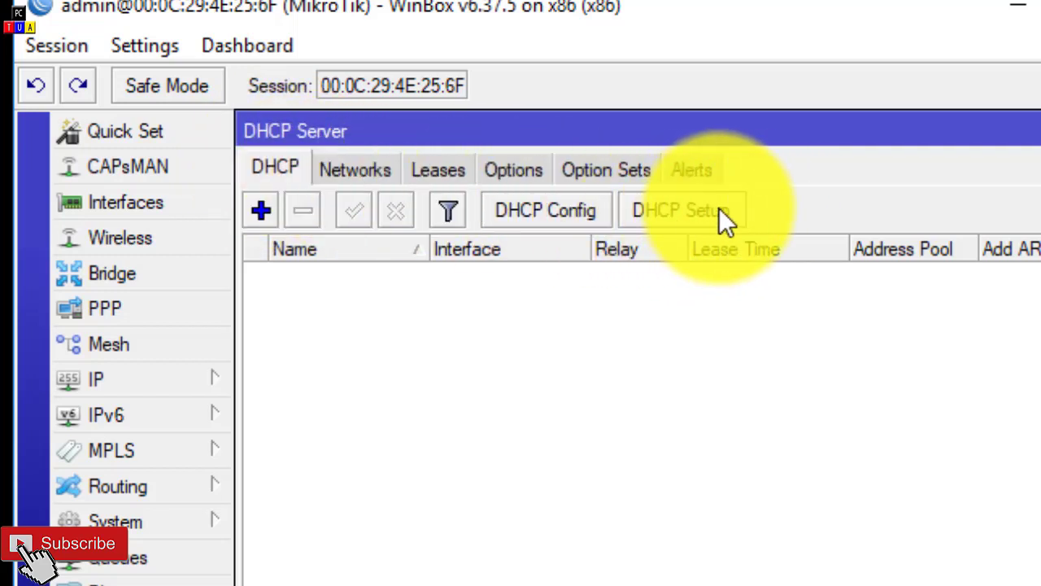
left_click(672, 211)
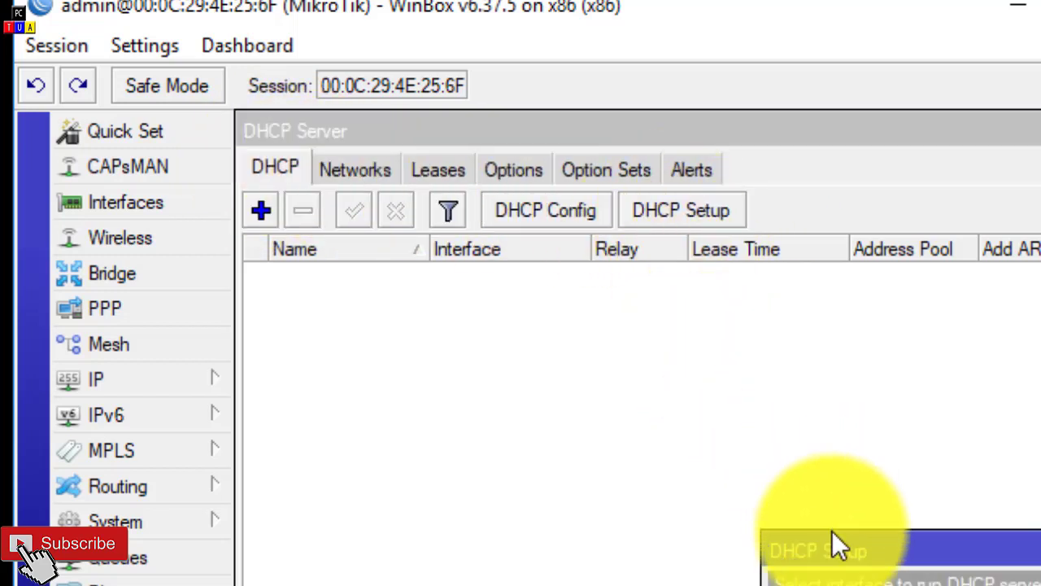
left_click_drag(831, 533, 550, 415)
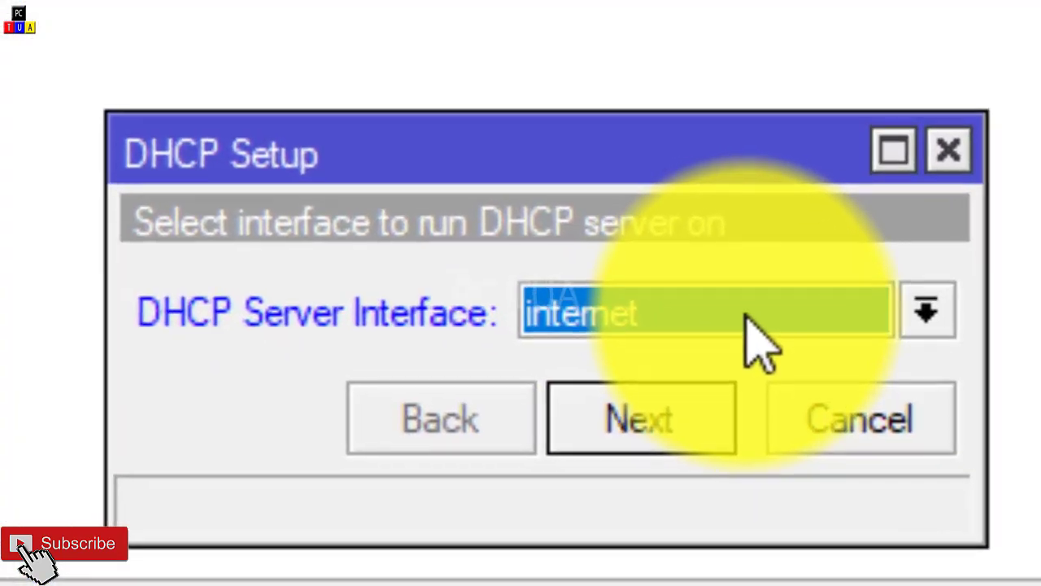
left_click(781, 500)
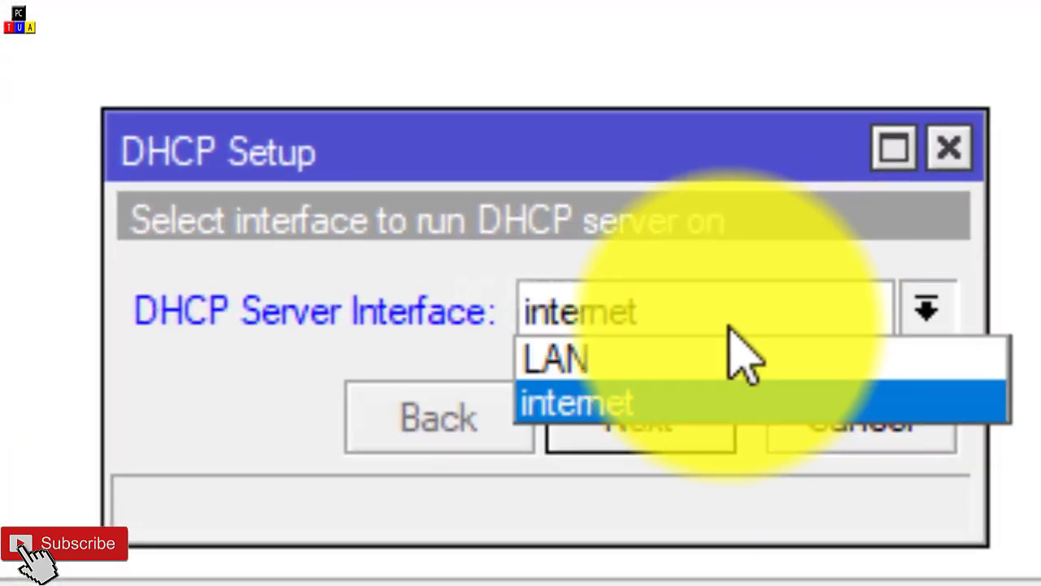
left_click(622, 388)
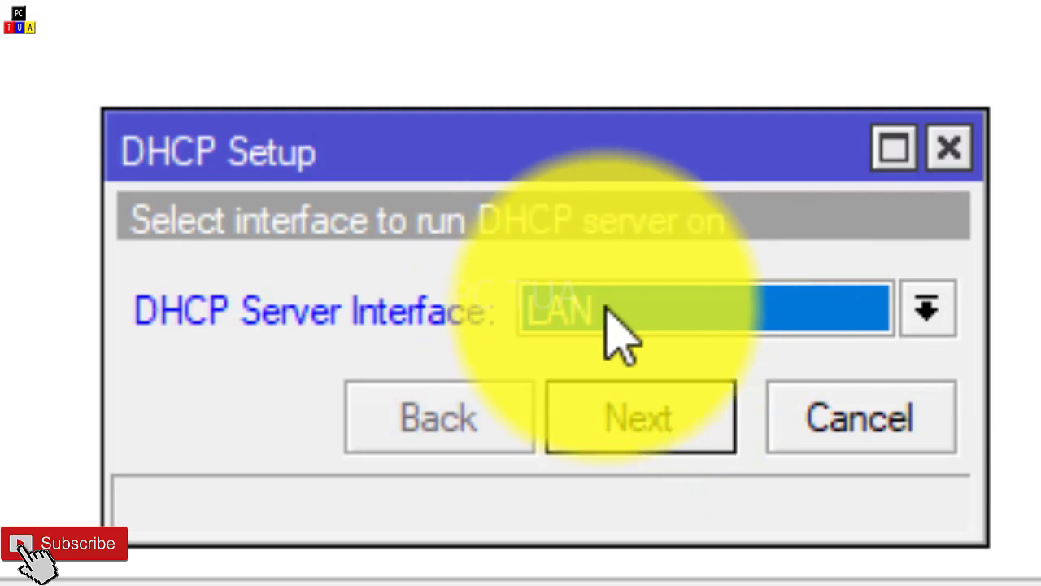
left_click(642, 429)
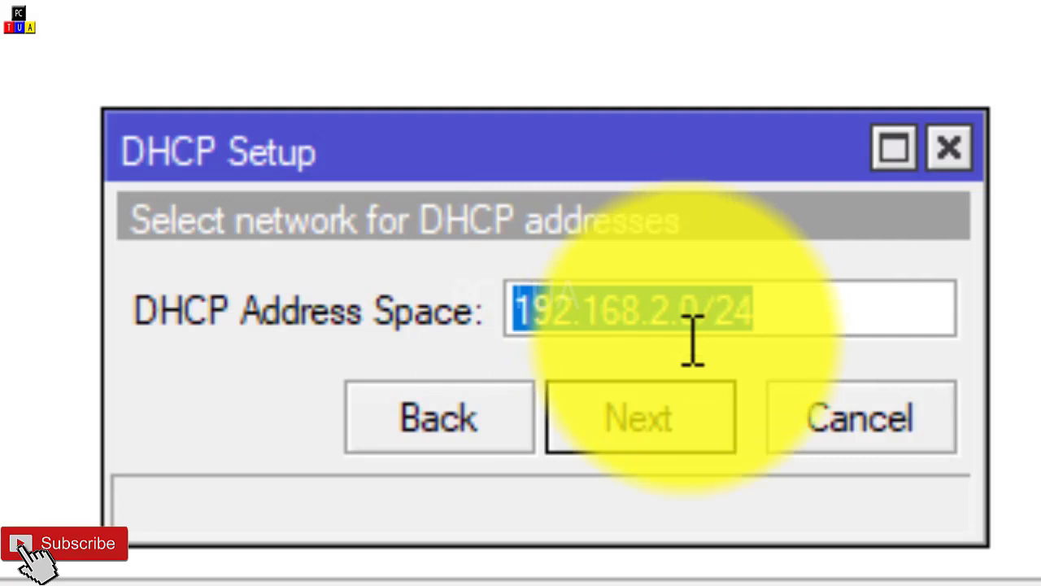
Step: Accept address space 192.168.2.0/24 and gateway 192.168.2.1, and end the pool of addresses to give out at 192.168.2.11
left_click(643, 423)
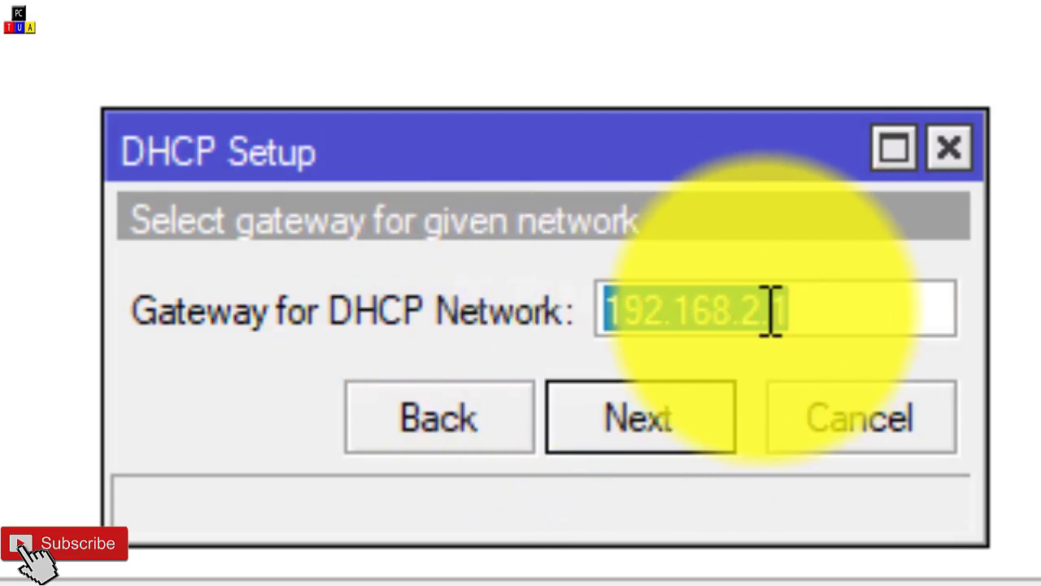
left_click(689, 434)
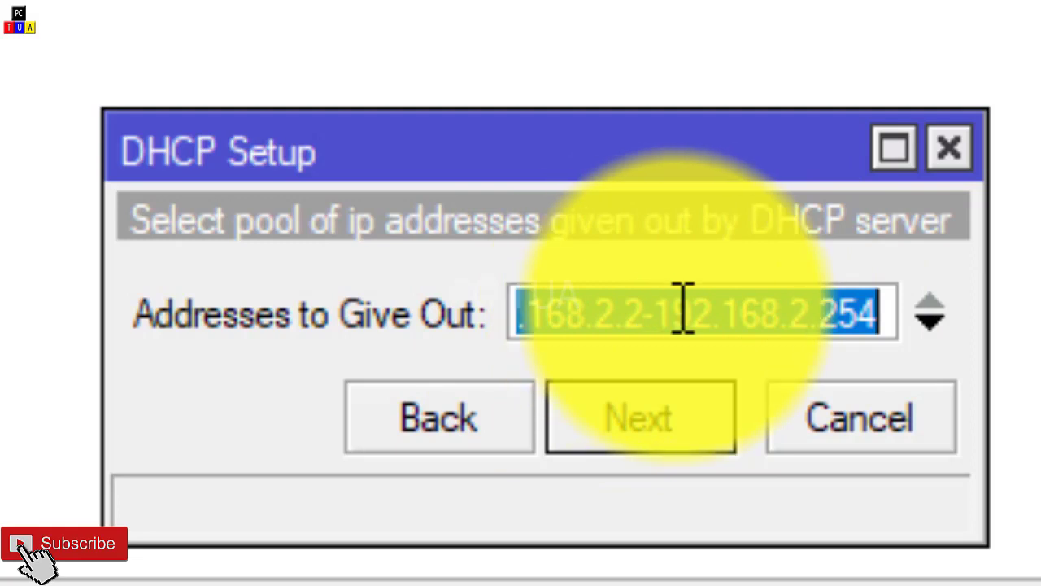
left_click_drag(822, 326, 878, 330)
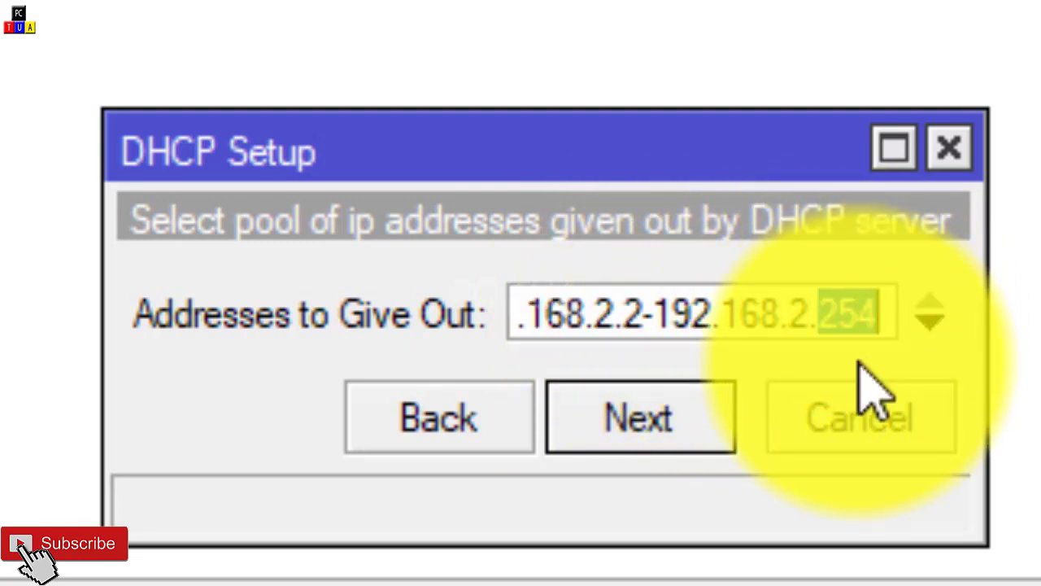
type("11")
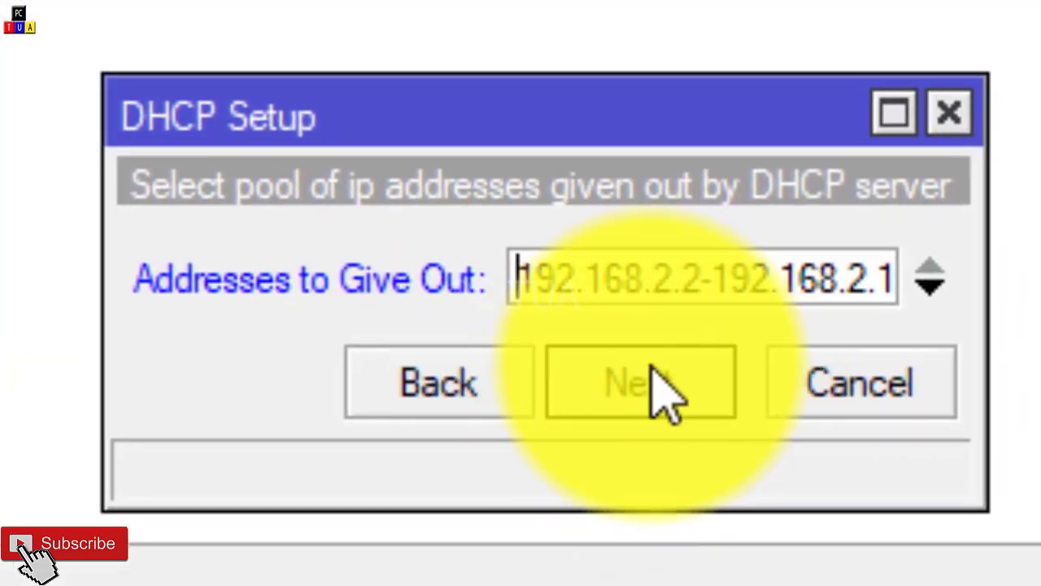
left_click(663, 398)
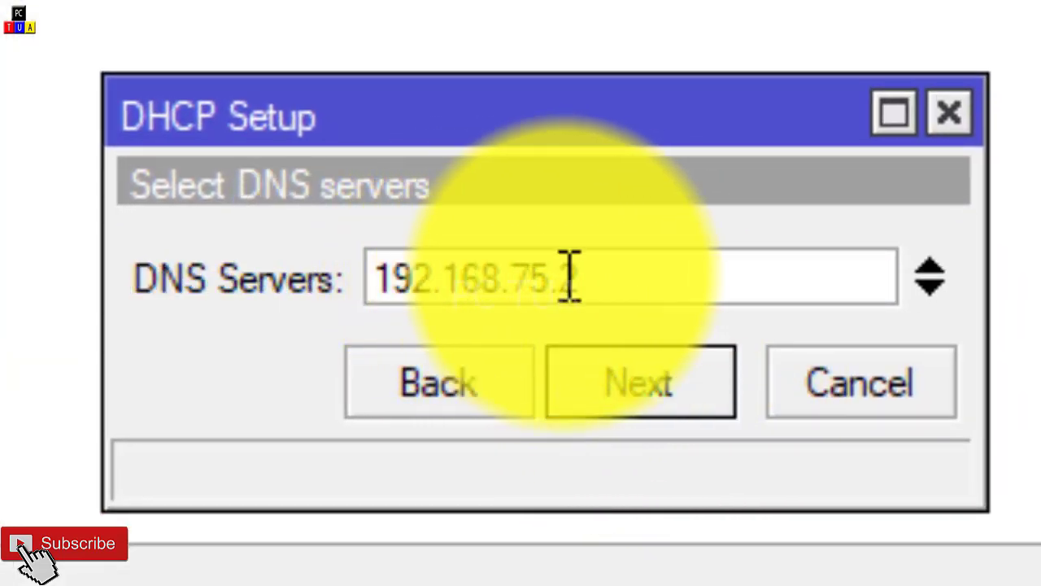
Step: Set the DNS server to 192.168.2.1, accept the 00:10:00 lease time, and finish DHCP Setup
left_click_drag(521, 274, 621, 279)
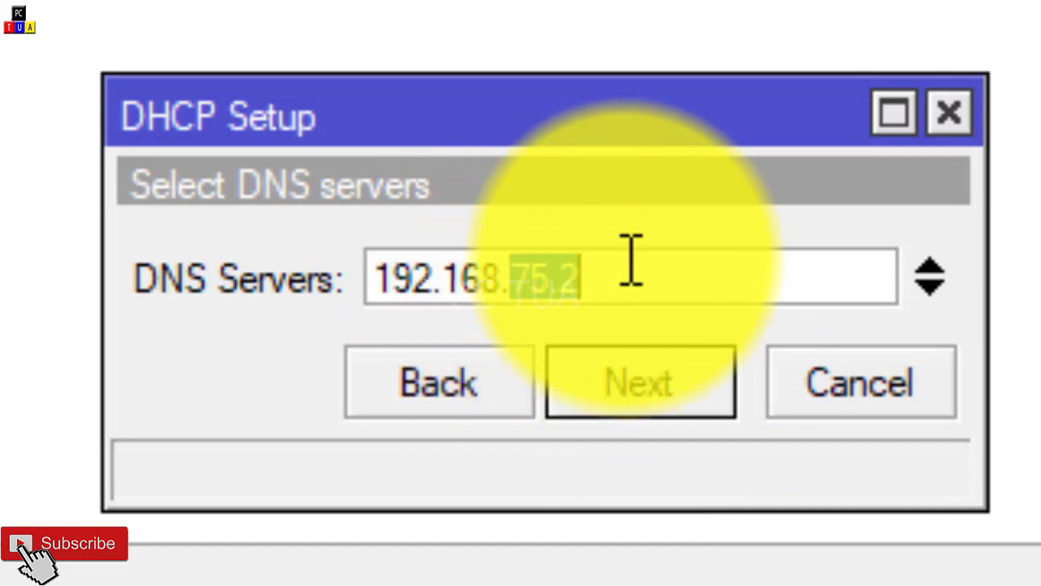
type("2")
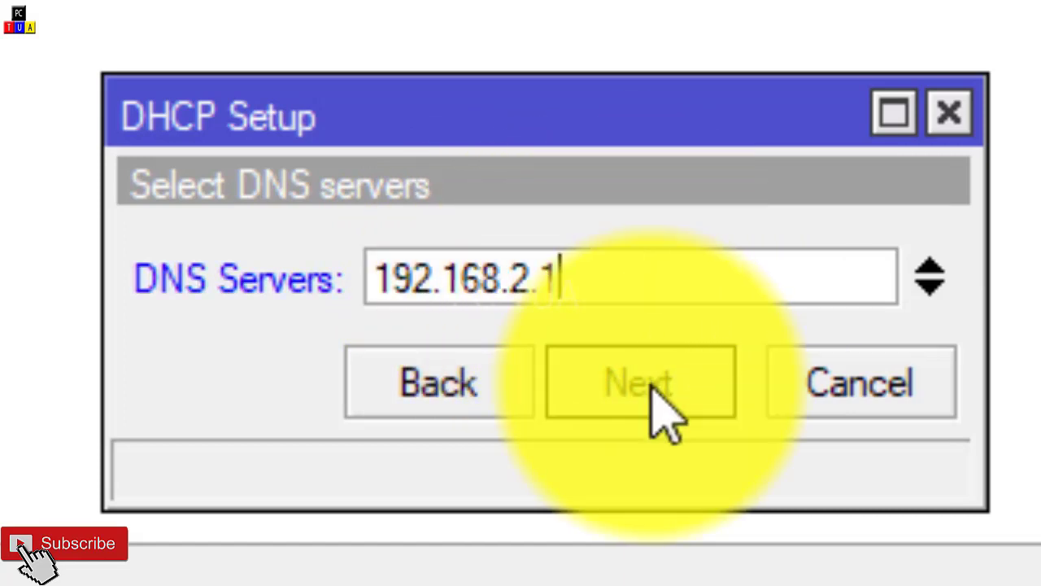
left_click(658, 399)
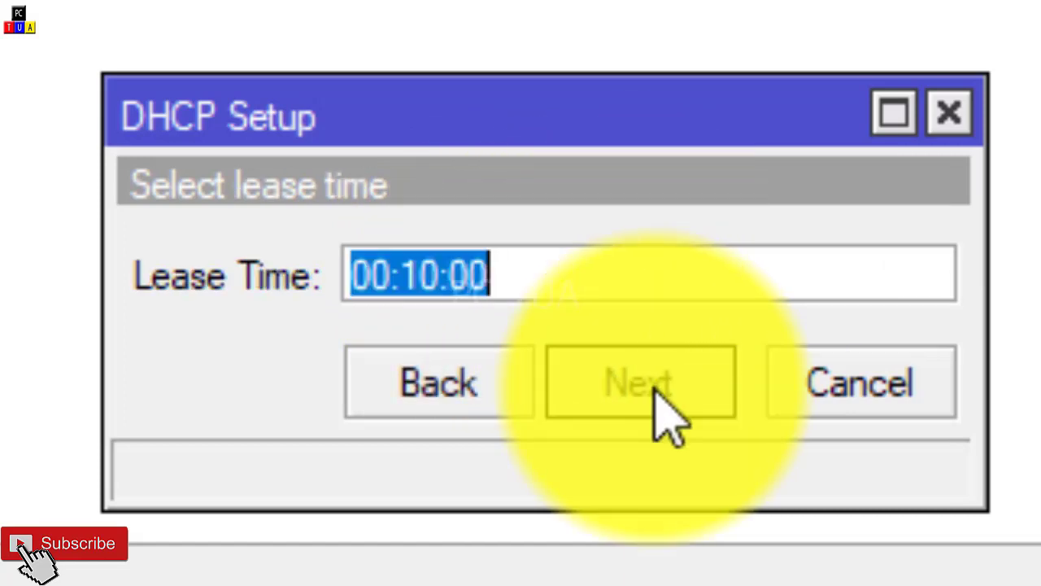
left_click(667, 419)
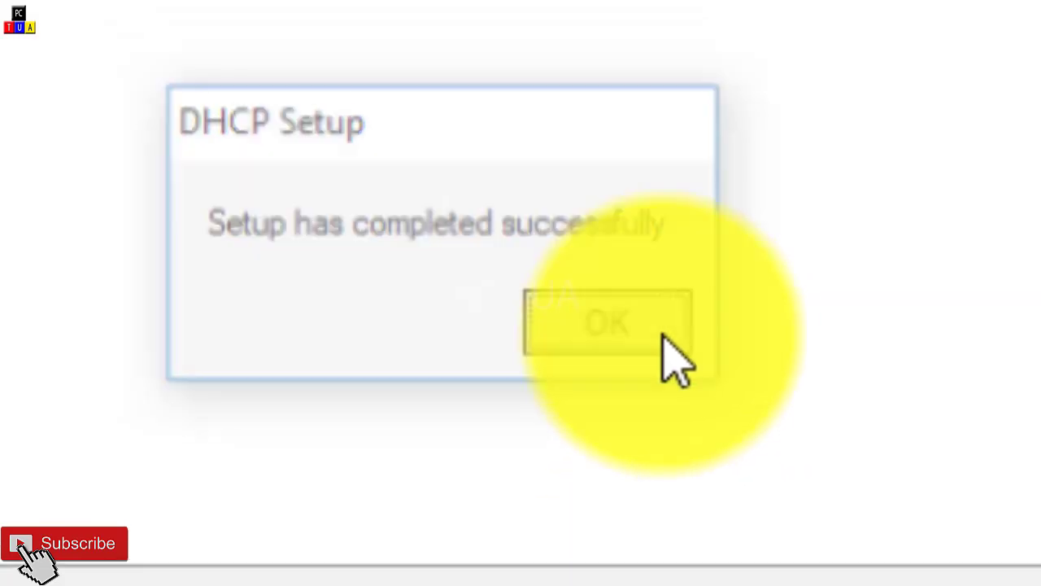
left_click(639, 321)
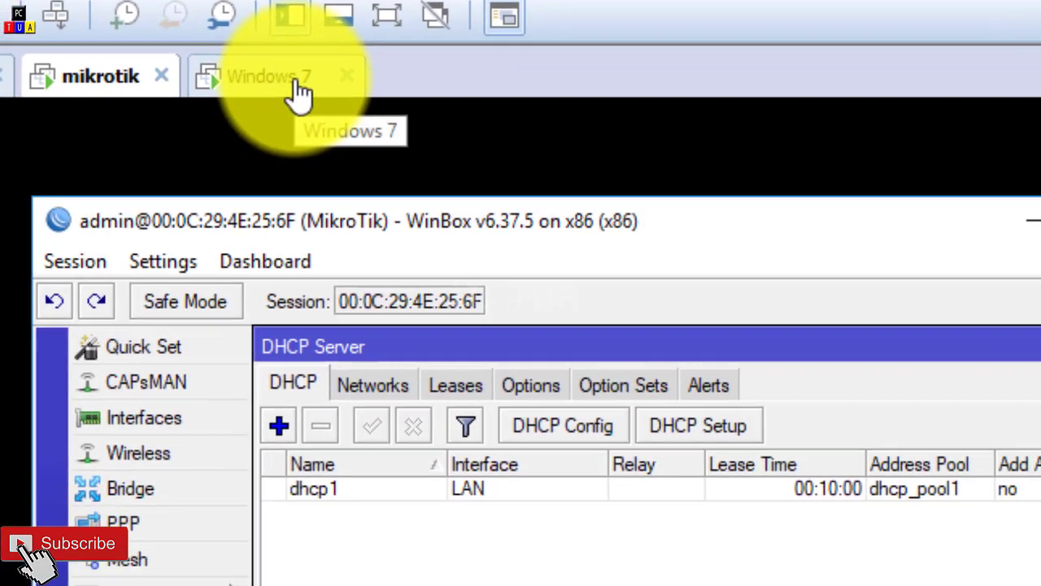
Step: Switch to the Windows 7 virtual machine and bring up the connection options of its virtual network adapter
left_click(297, 92)
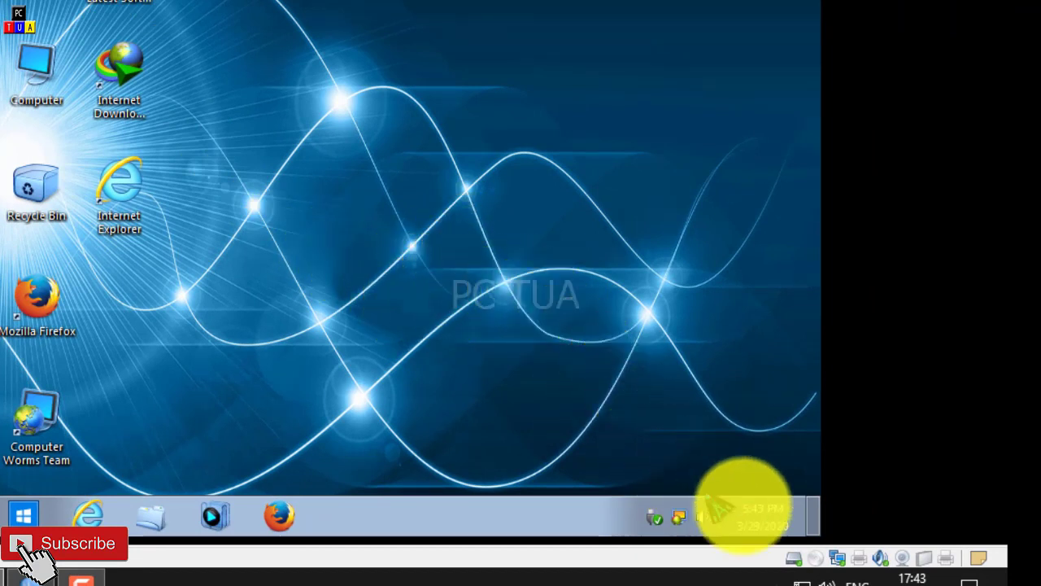
right_click(842, 565)
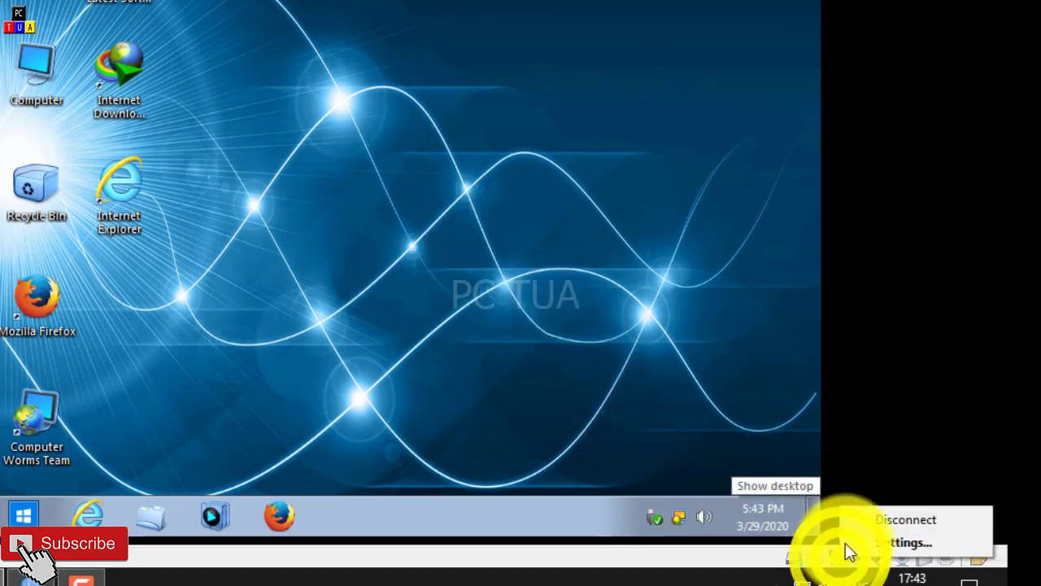
left_click(606, 391)
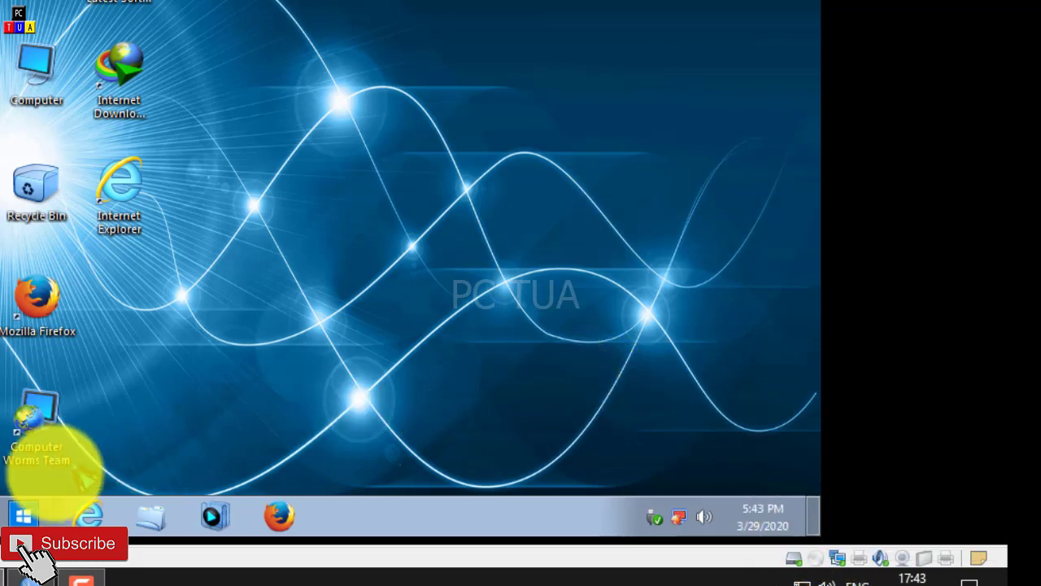
Step: Launch cmd through Run in Windows 7 and check the client's IP configuration with ipconfig
left_click(23, 514)
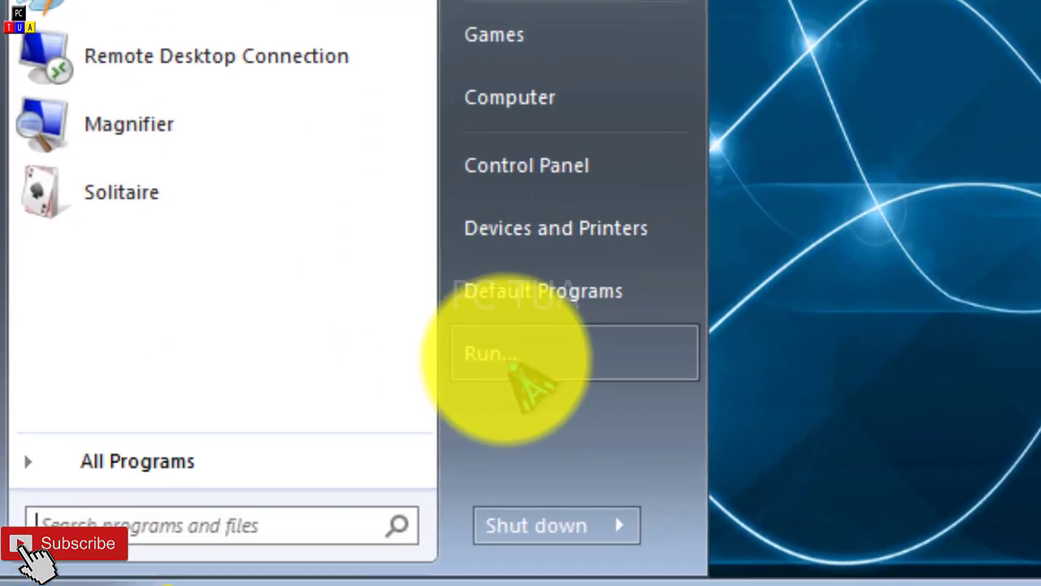
left_click(301, 368)
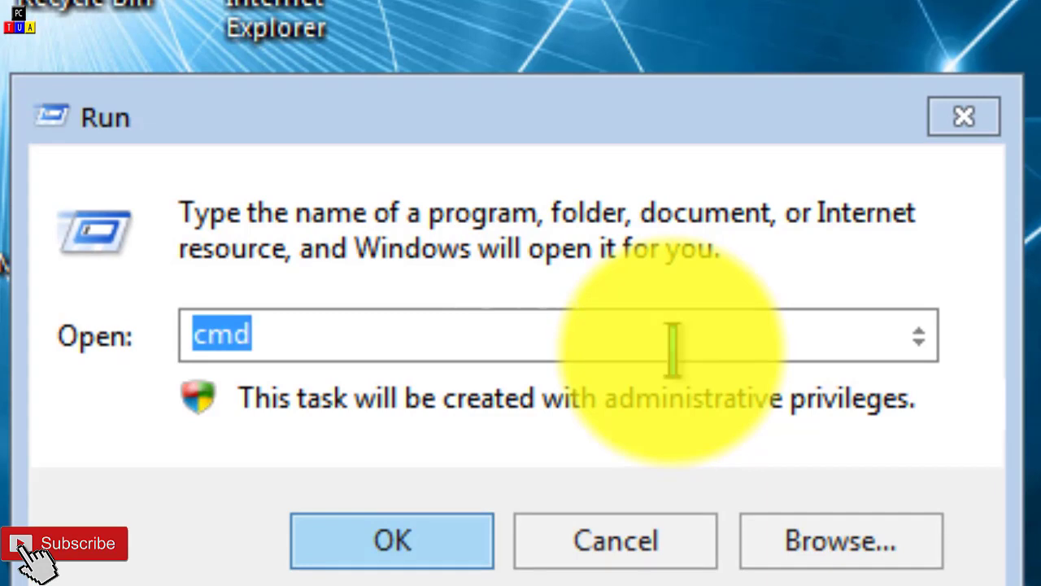
left_click(672, 350)
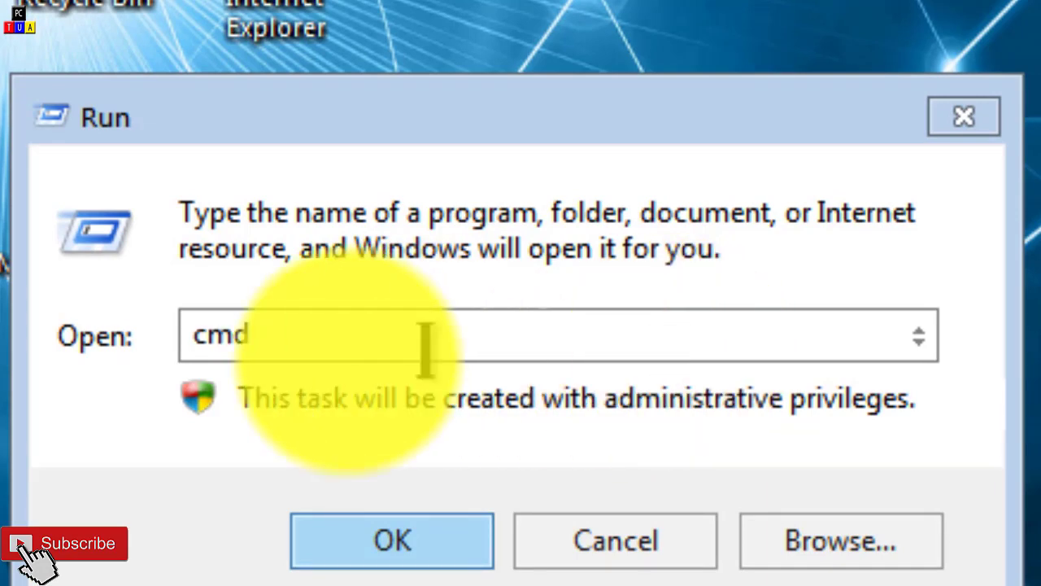
left_click(392, 538)
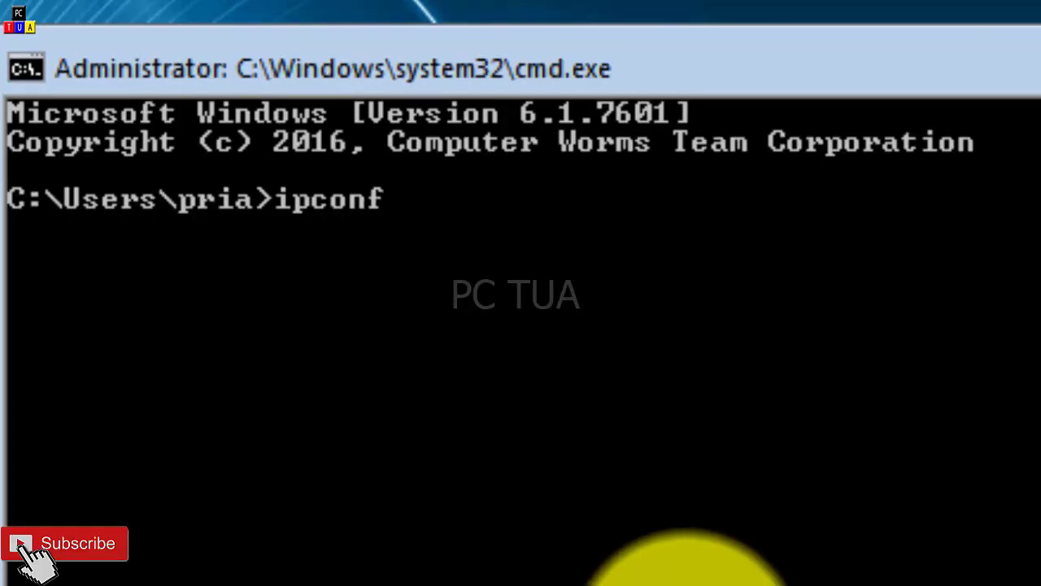
key("Return")
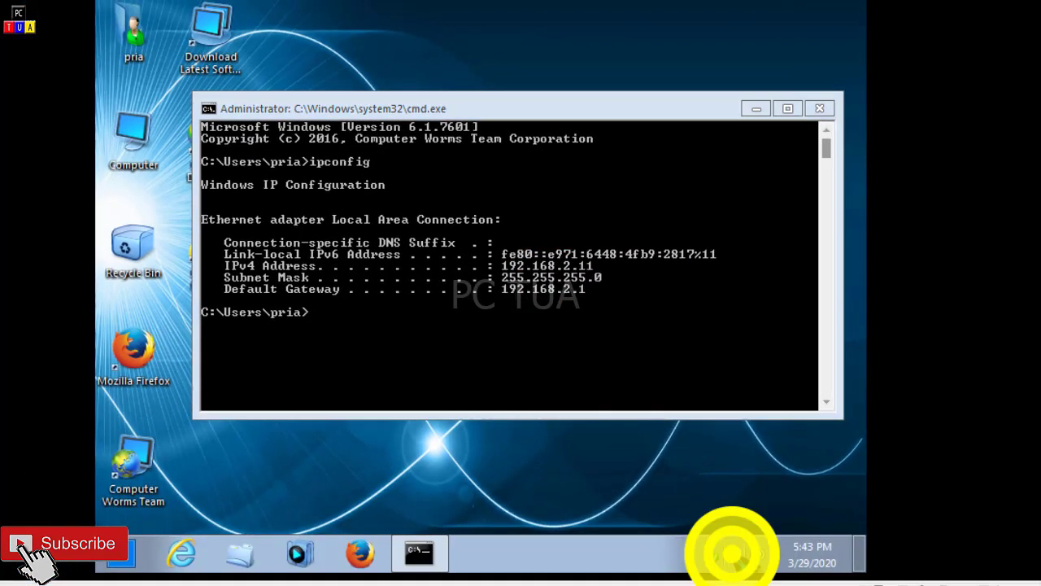
Step: Open the Local Area Connection properties from the adapter settings of the Network and Sharing Center
right_click(732, 556)
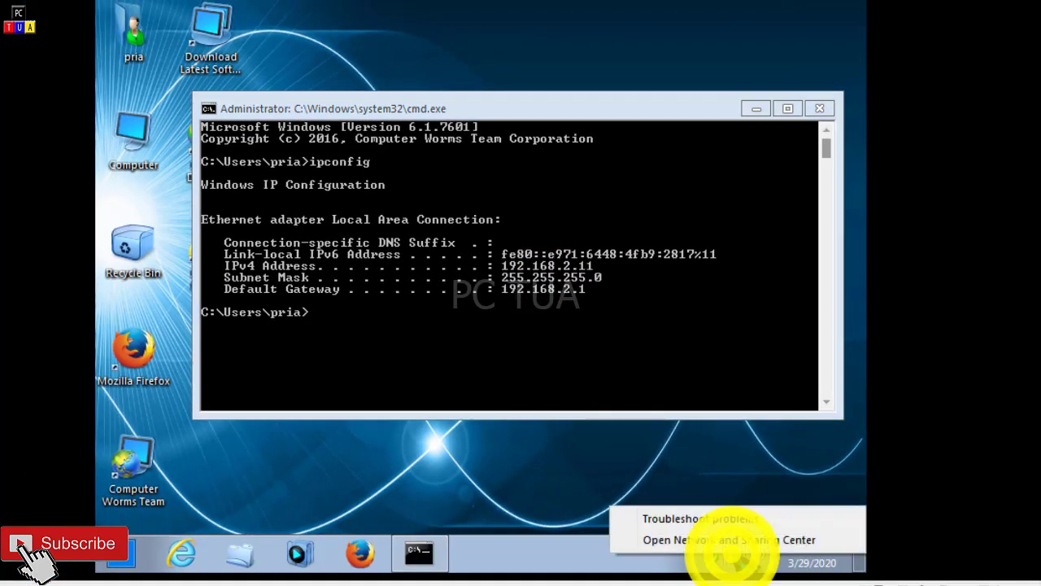
left_click(742, 547)
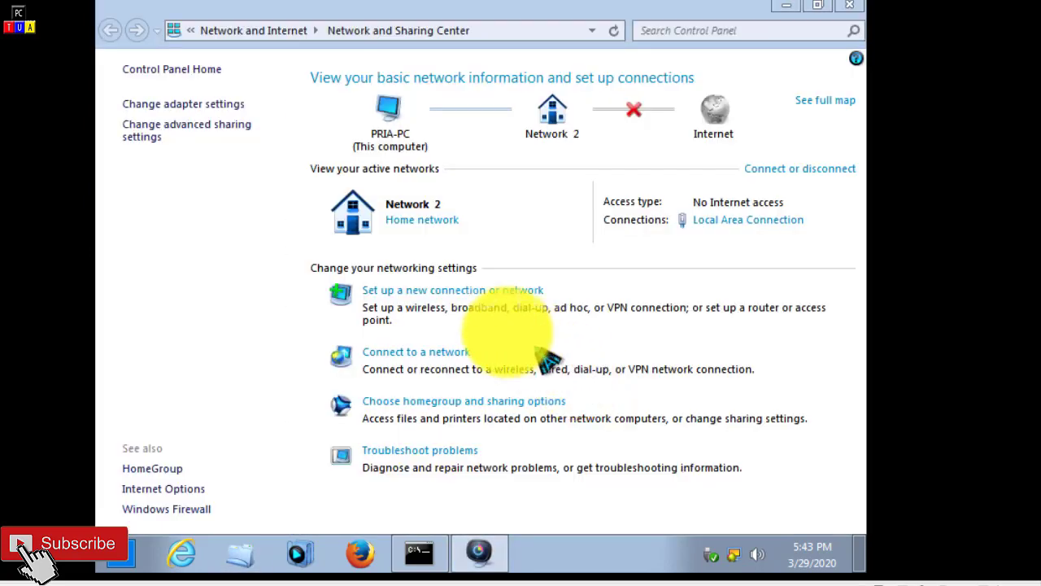
left_click(240, 104)
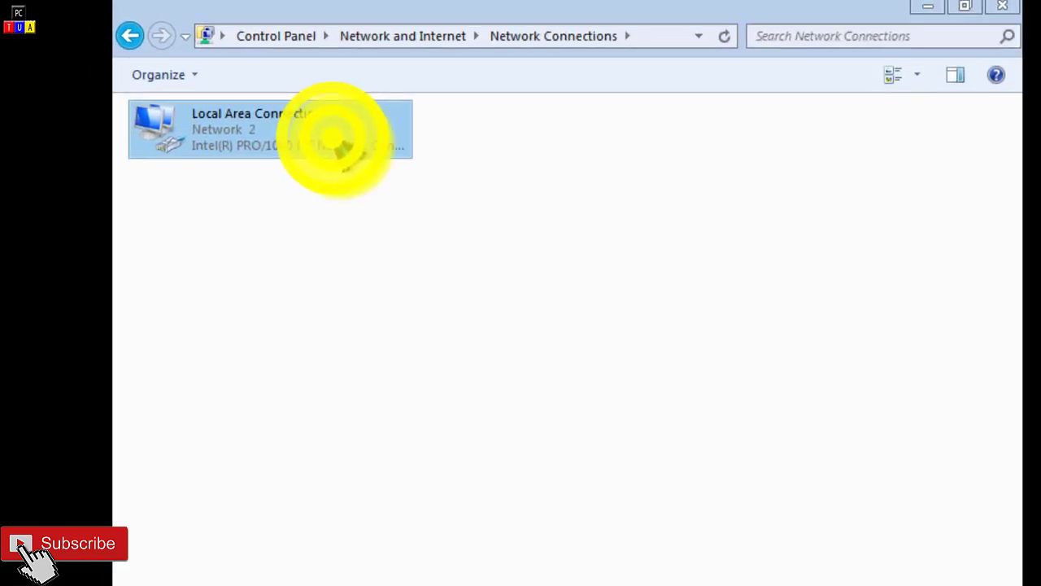
right_click(285, 118)
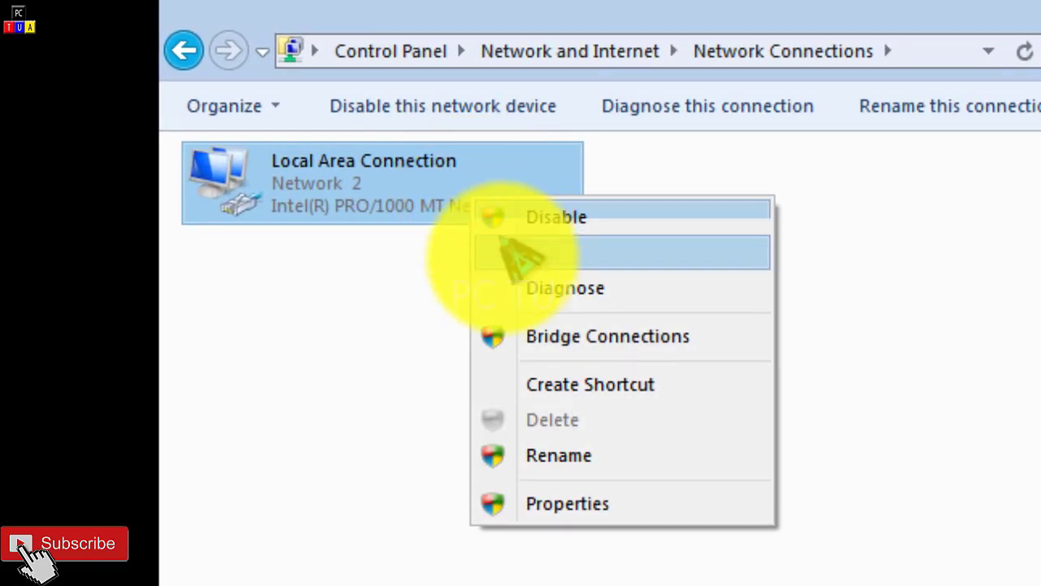
left_click(597, 518)
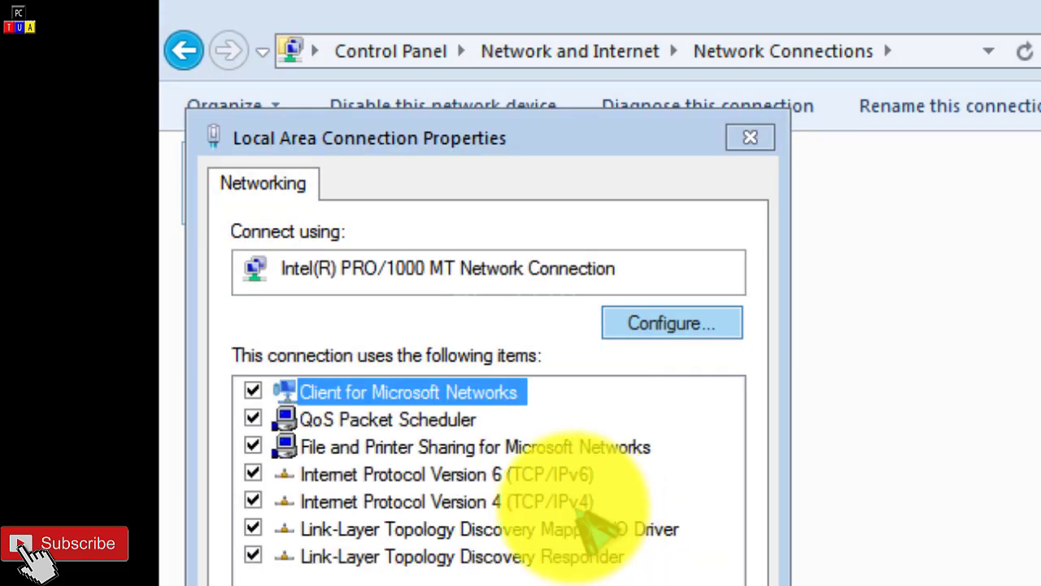
Step: Inspect the Internet Protocol Version 4 (TCP/IPv4) addressing settings, then close the property dialogs and the Network Connections window
double_click(582, 501)
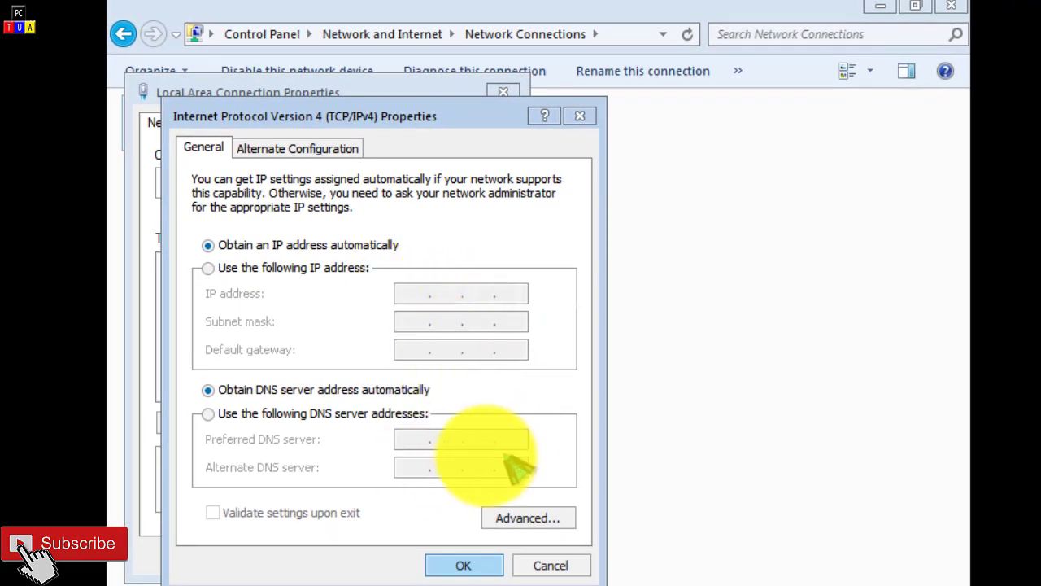
left_click(580, 116)
left_click(504, 92)
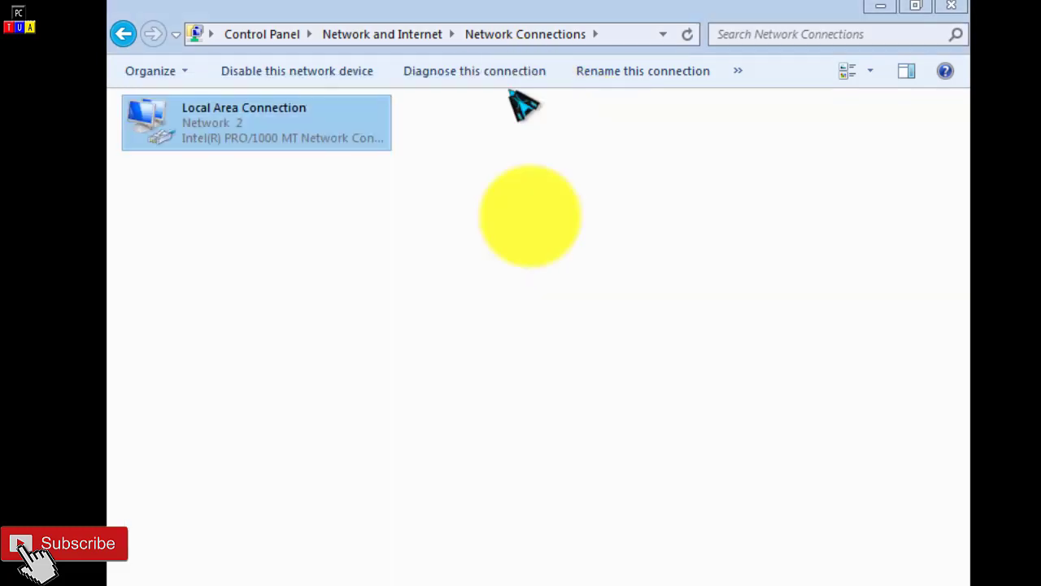
left_click(952, 7)
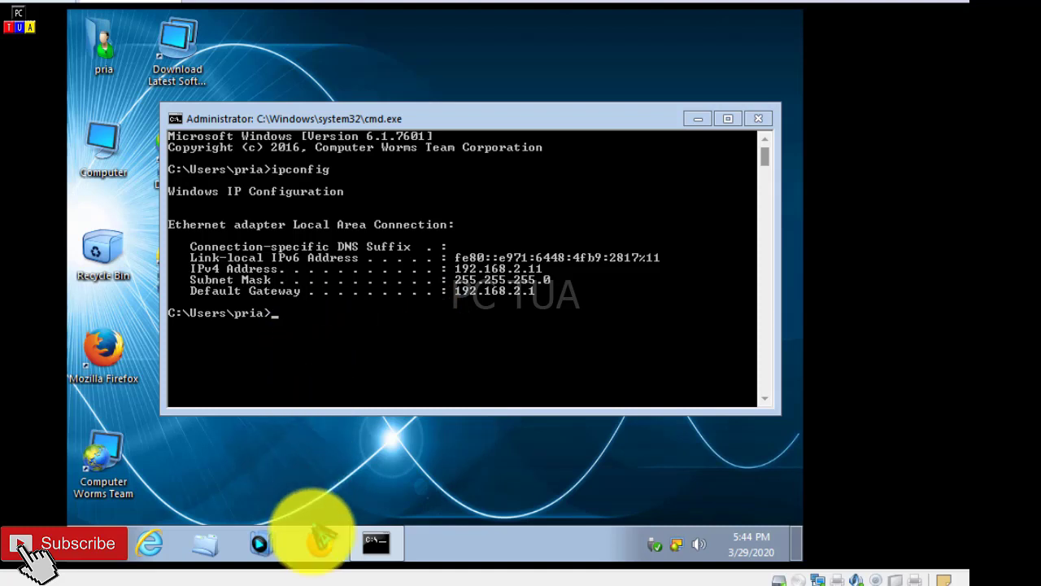
Step: Launch Mozilla Firefox in the Windows 7 client
left_click(320, 543)
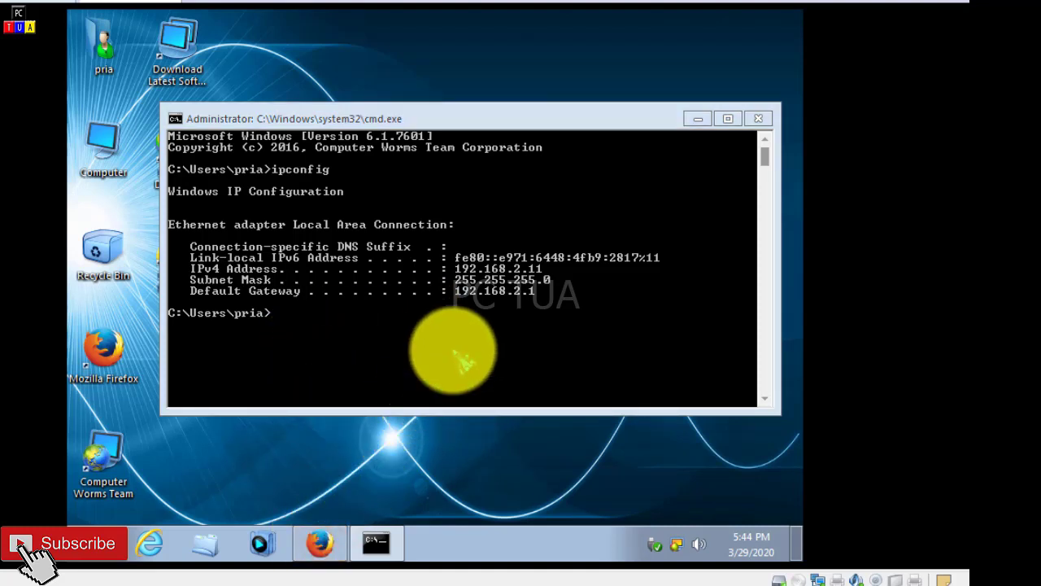
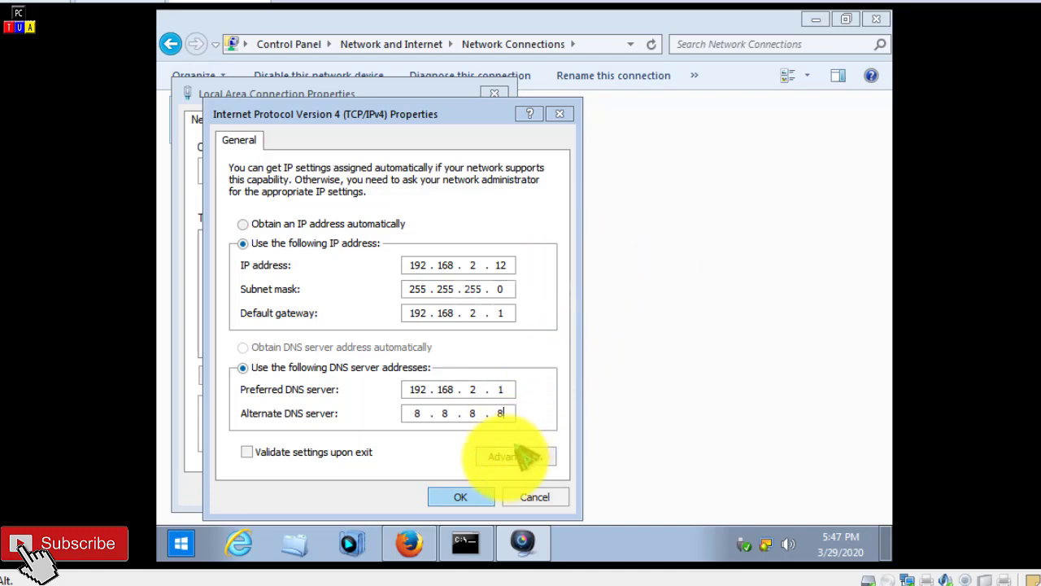
Step: Apply the static IPv4 settings with address 192.168.2.12, close the connection properties and return to Firefox
left_click(481, 494)
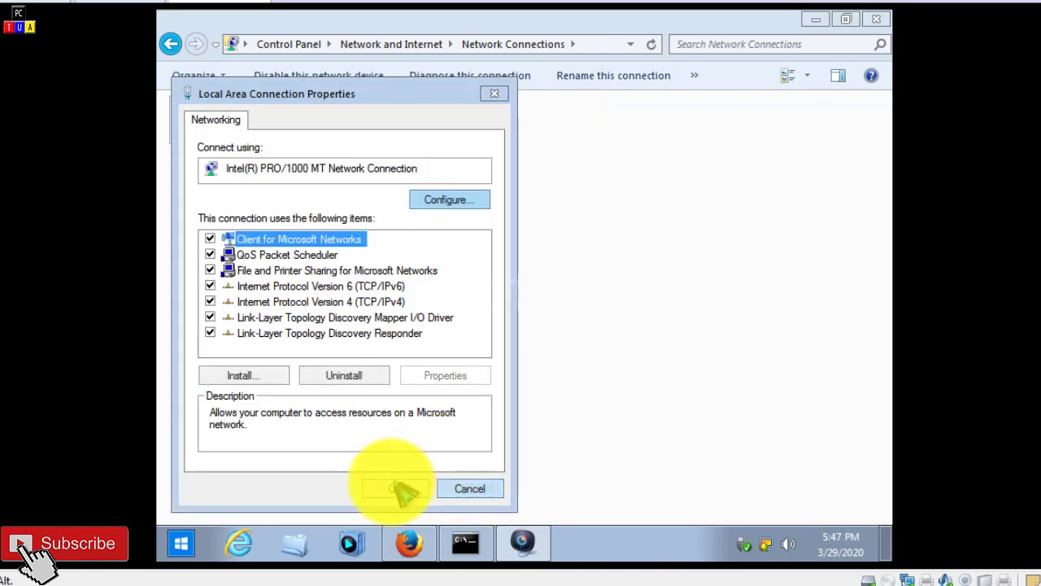
left_click(395, 488)
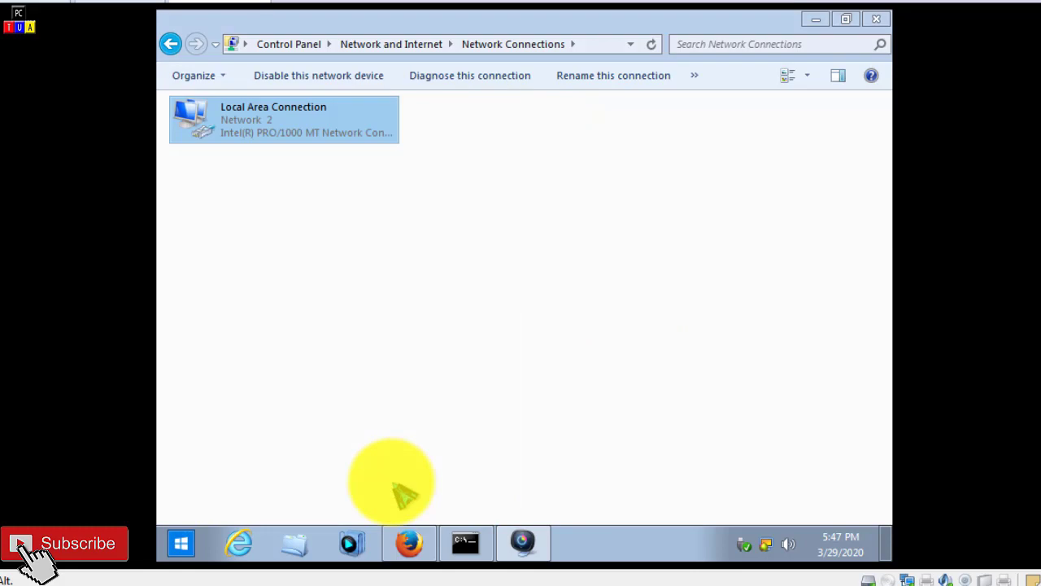
left_click(411, 544)
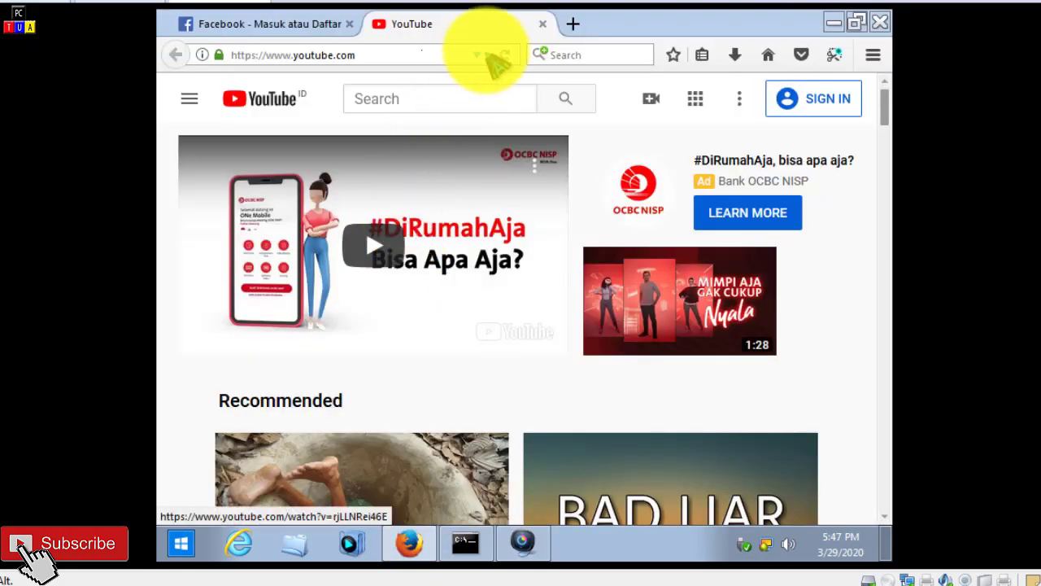
Step: Close the YouTube tab and test browsing with the static address by visiting google.com and republika.co.id
left_click(542, 24)
left_click(342, 55)
key("Return")
left_click(371, 54)
type("google")
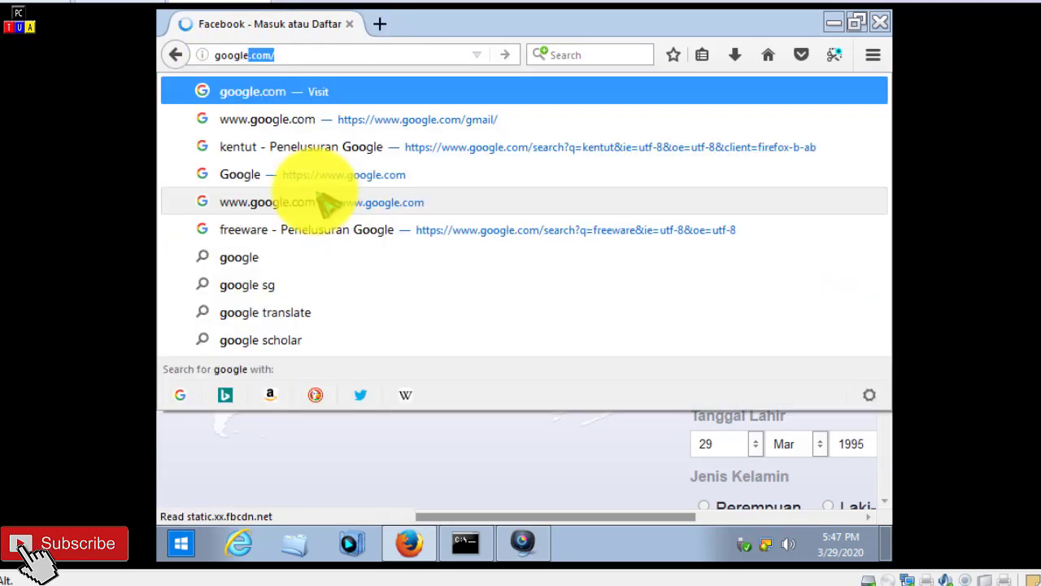
key("Return")
left_click(372, 54)
type("republika")
key("Return")
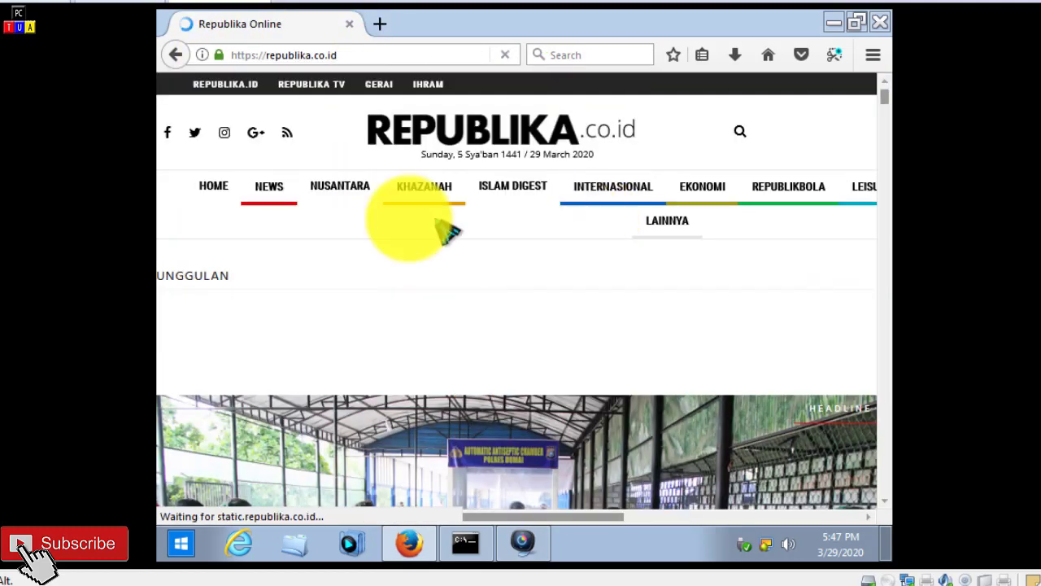
Step: Switch to WinBox and enable Add ARP For Leases on the dhcp1 DHCP server
left_click(187, 577)
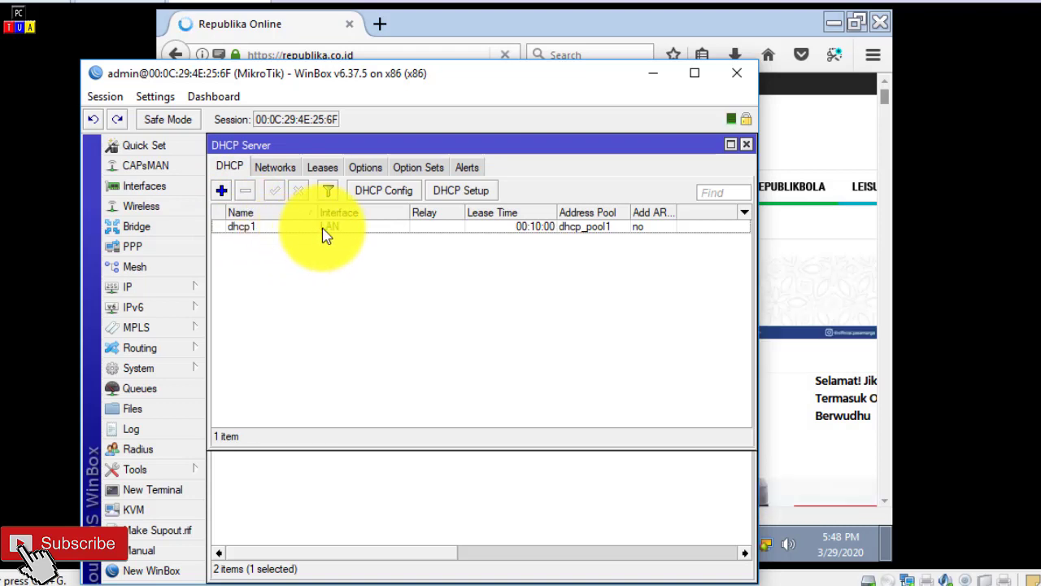
double_click(324, 232)
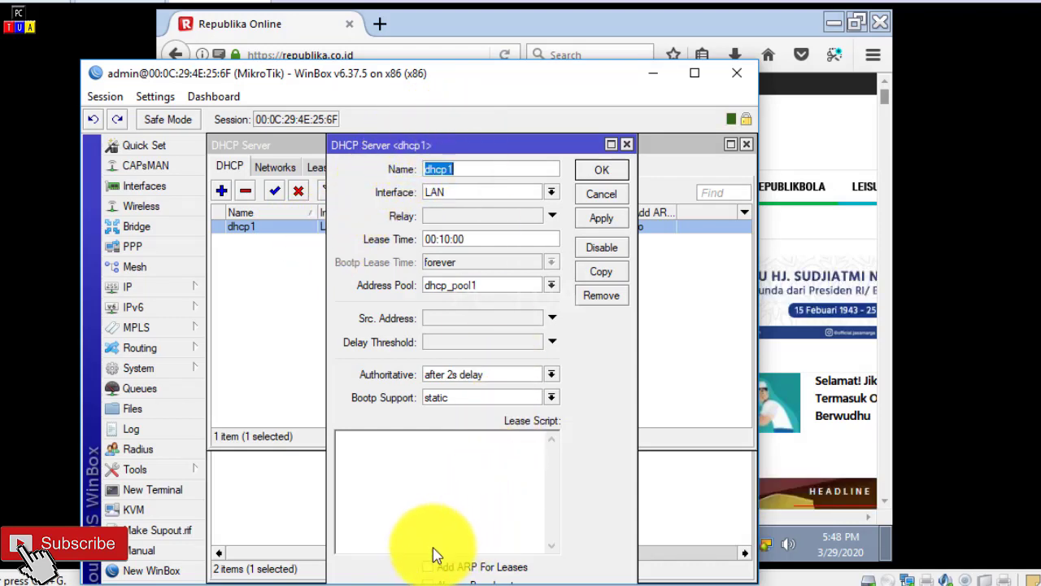
left_click(462, 567)
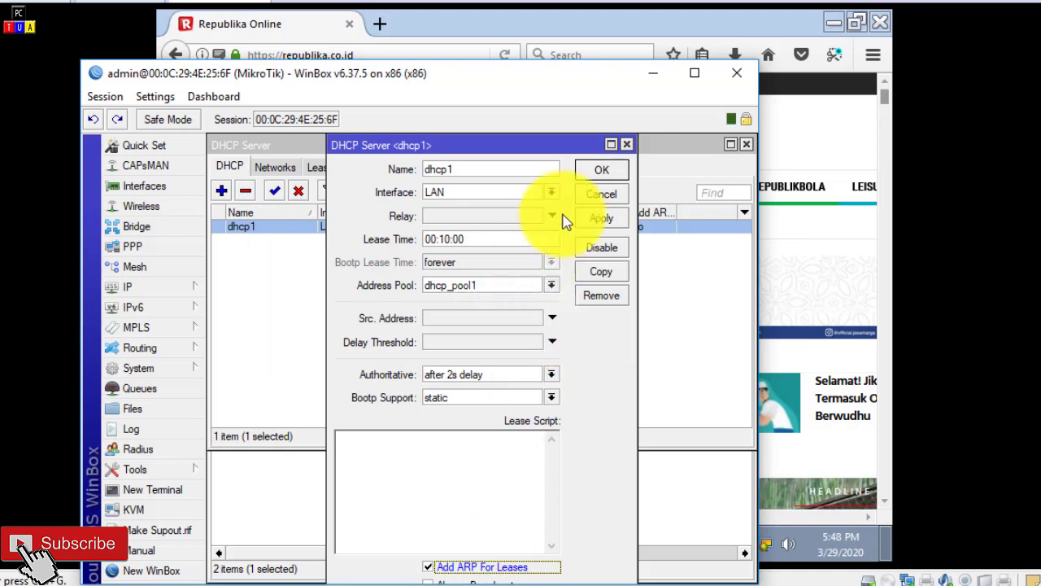
left_click(603, 175)
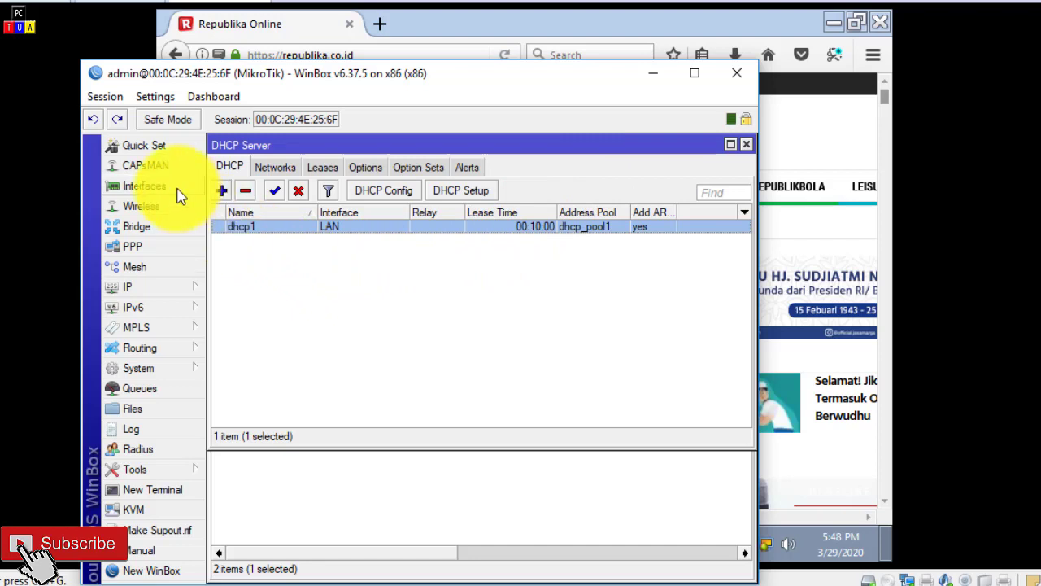
Step: Set the ARP mode of the LAN interface to reply-only
left_click(145, 186)
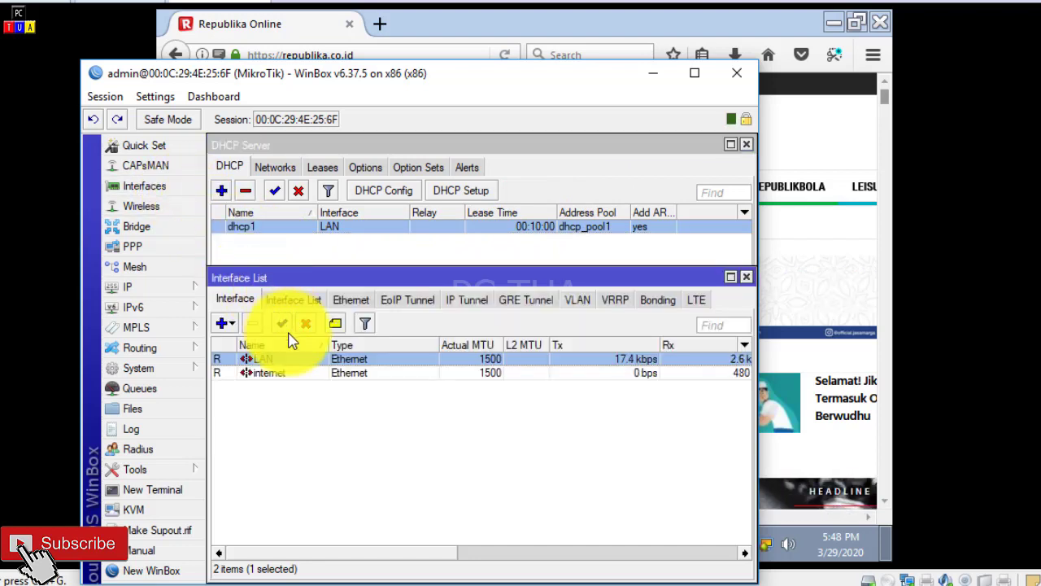
double_click(380, 364)
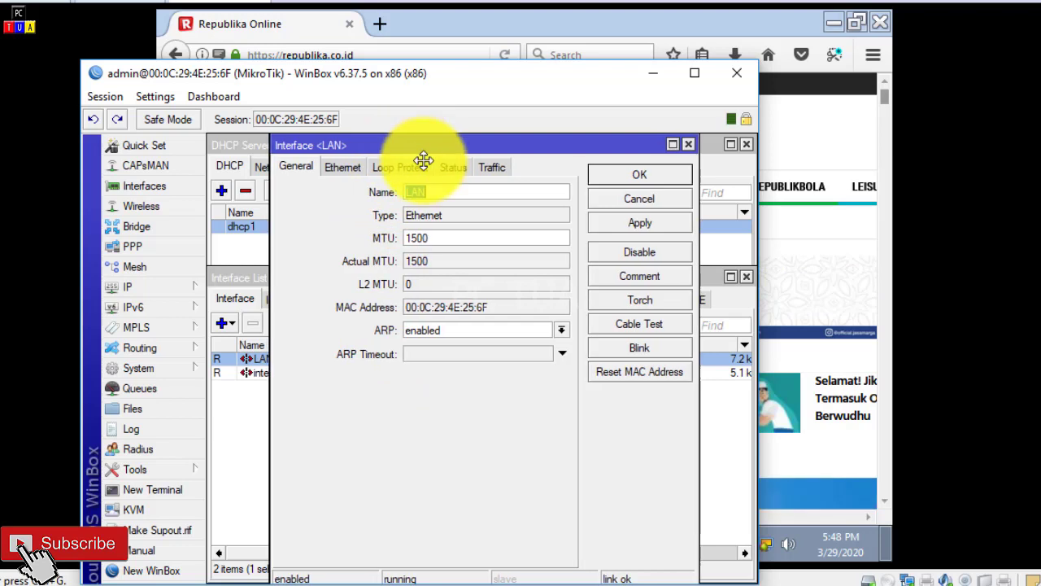
left_click_drag(415, 152, 424, 169)
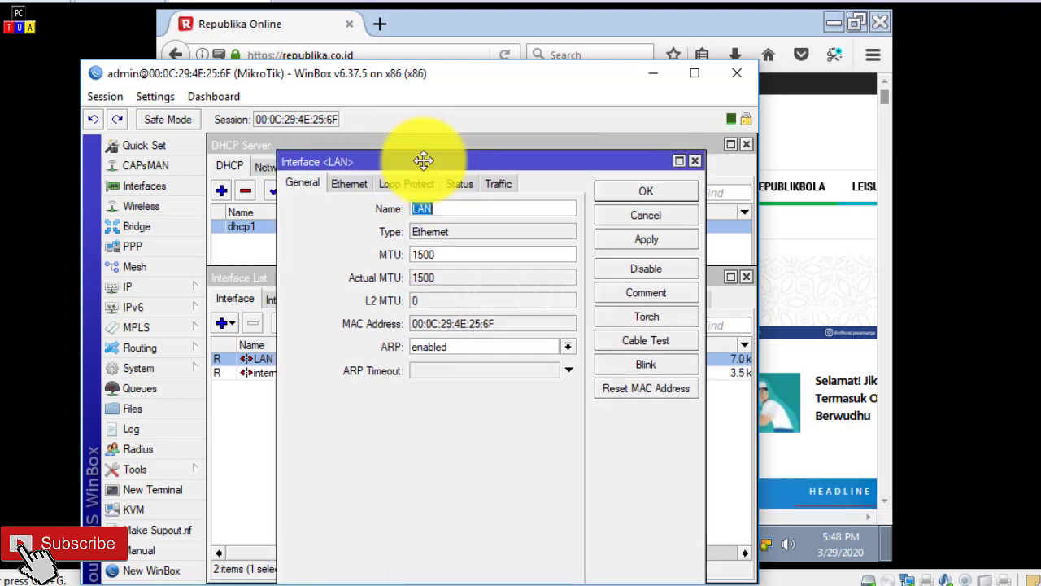
left_click(568, 350)
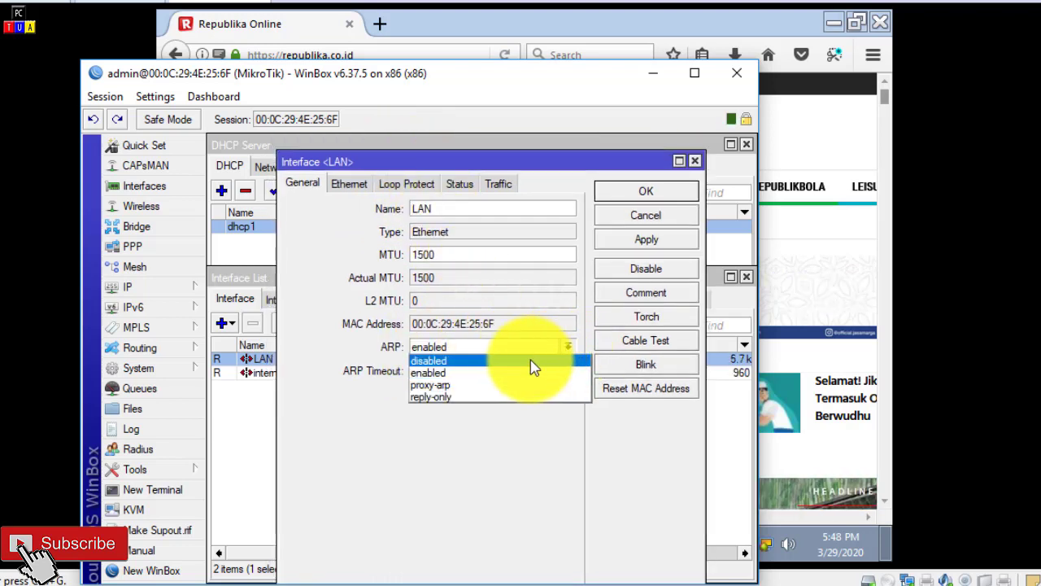
left_click(458, 397)
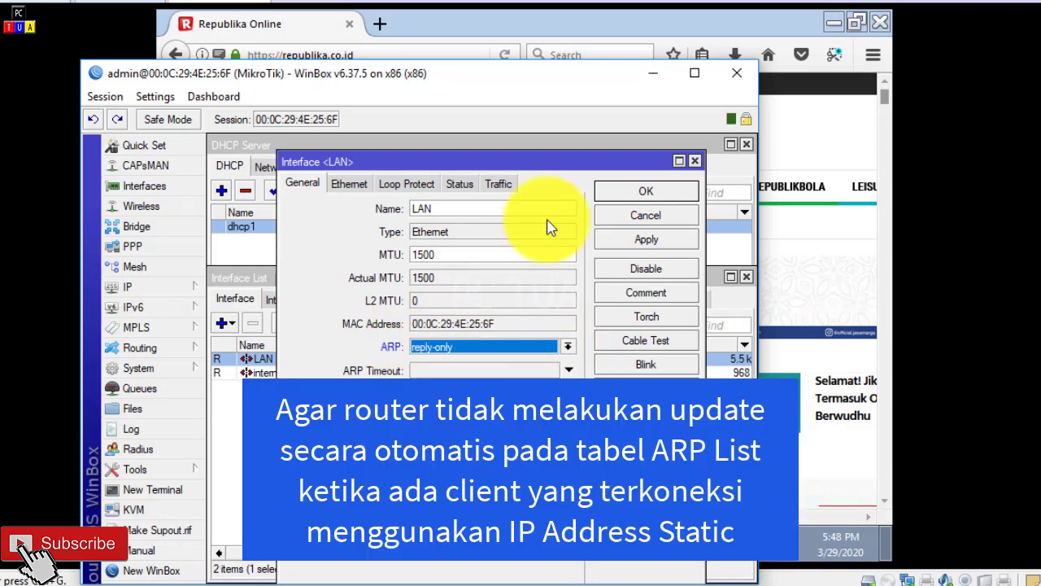
left_click(633, 195)
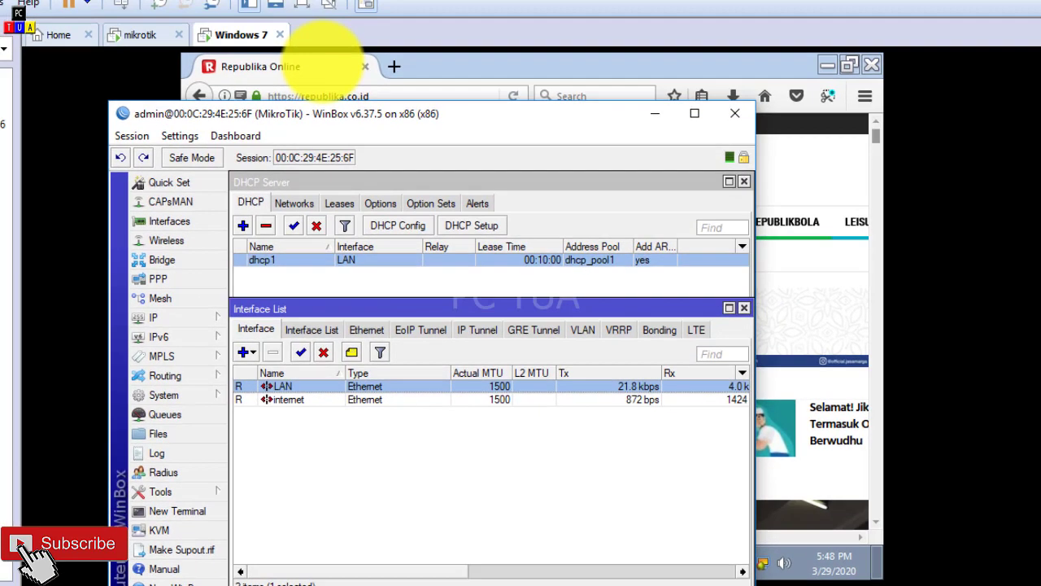
Step: Return to Firefox in the Windows 7 client, decline the republika.co.id notification request and try to load youtube.com
left_click(309, 64)
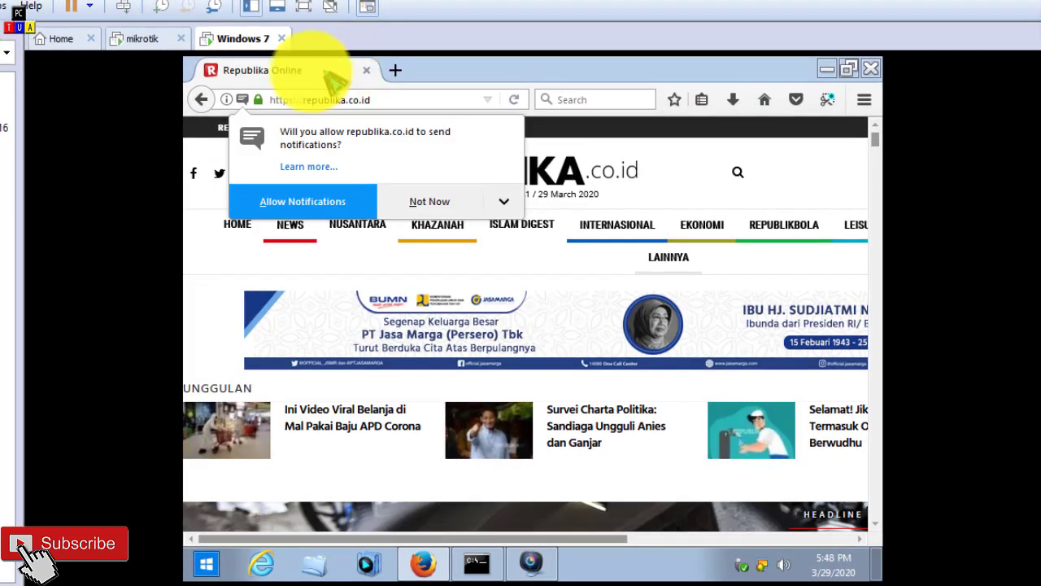
left_click(430, 201)
left_click(394, 99)
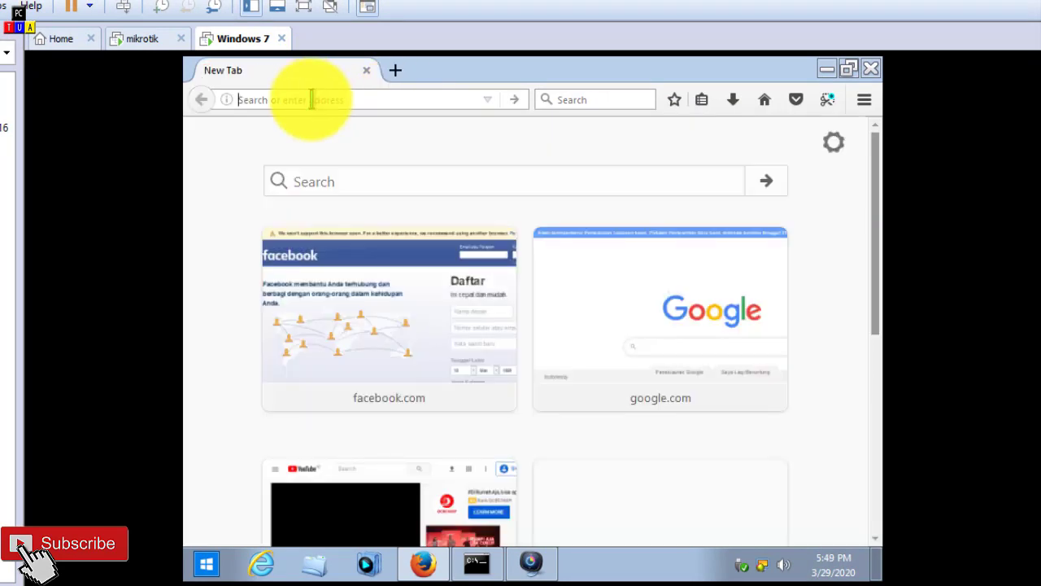
type("y")
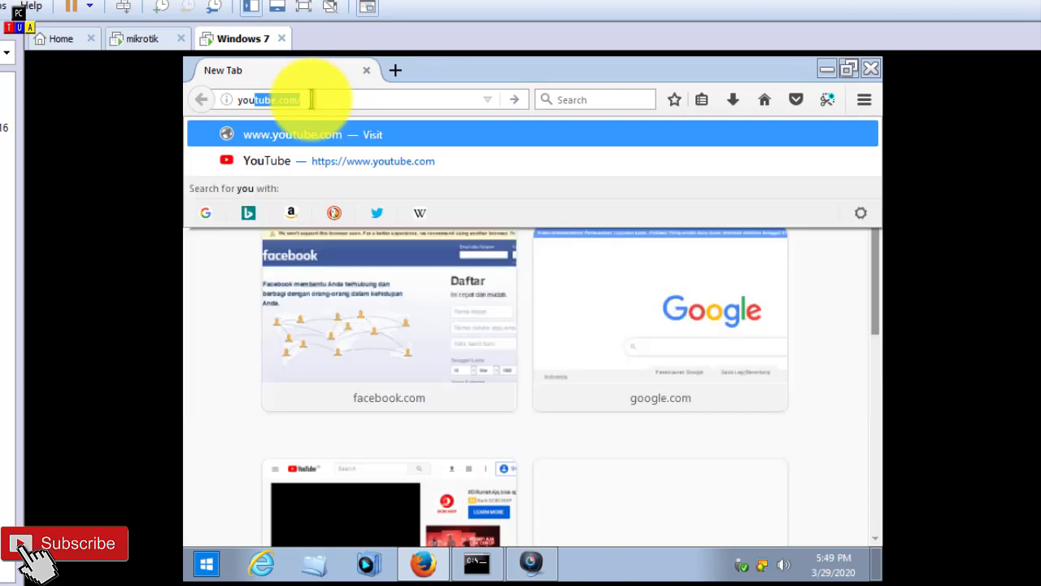
type("outube")
key("Return")
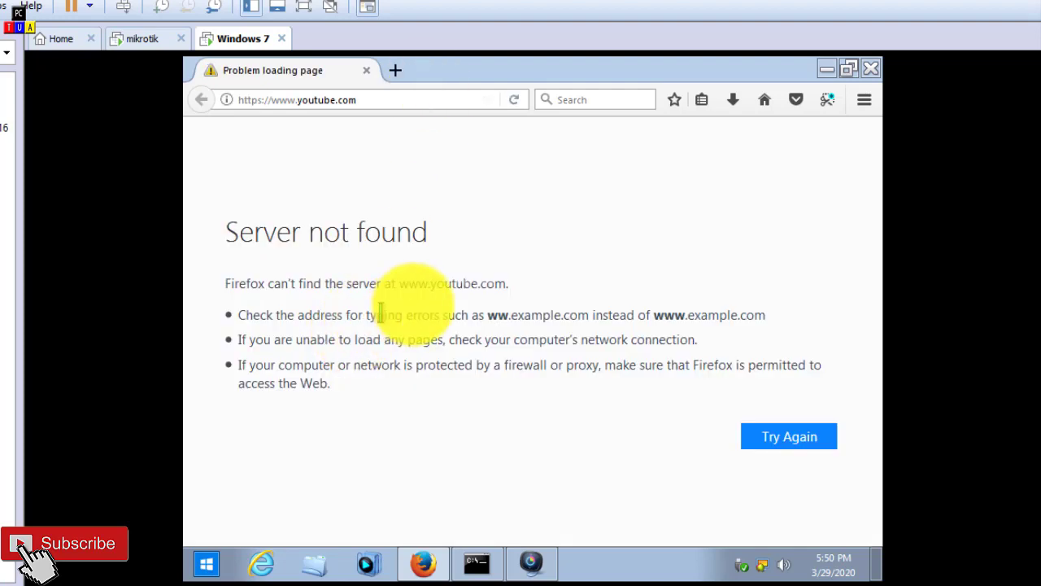
Step: Try to load google.com in a new Firefox tab
left_click(396, 71)
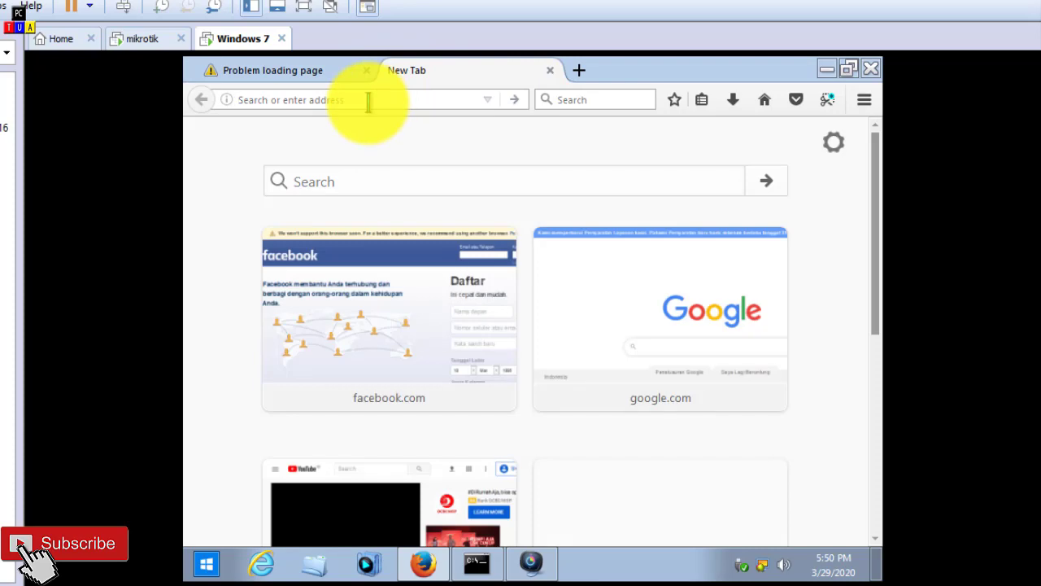
type("google.com/")
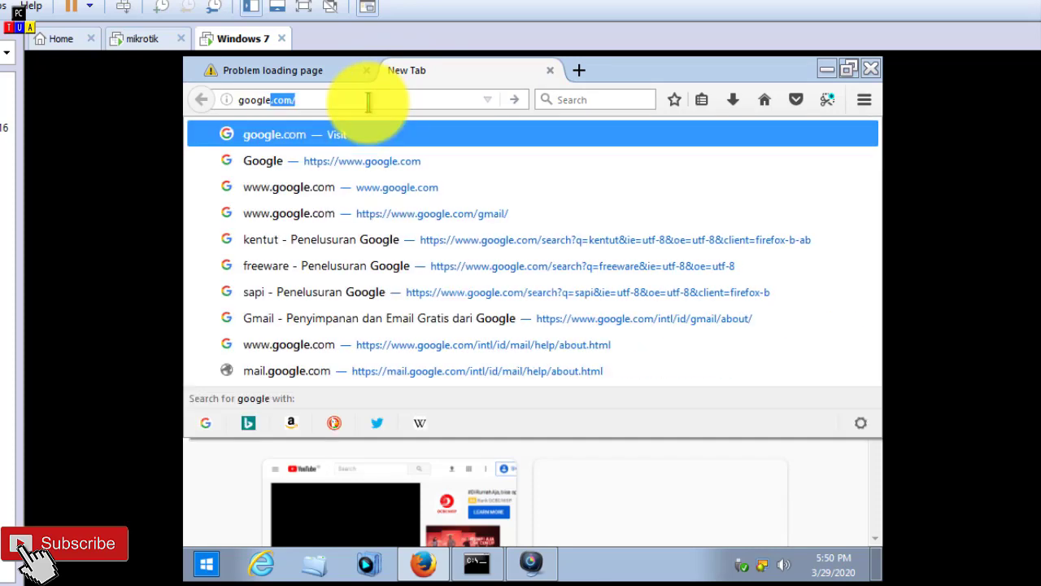
key("Return")
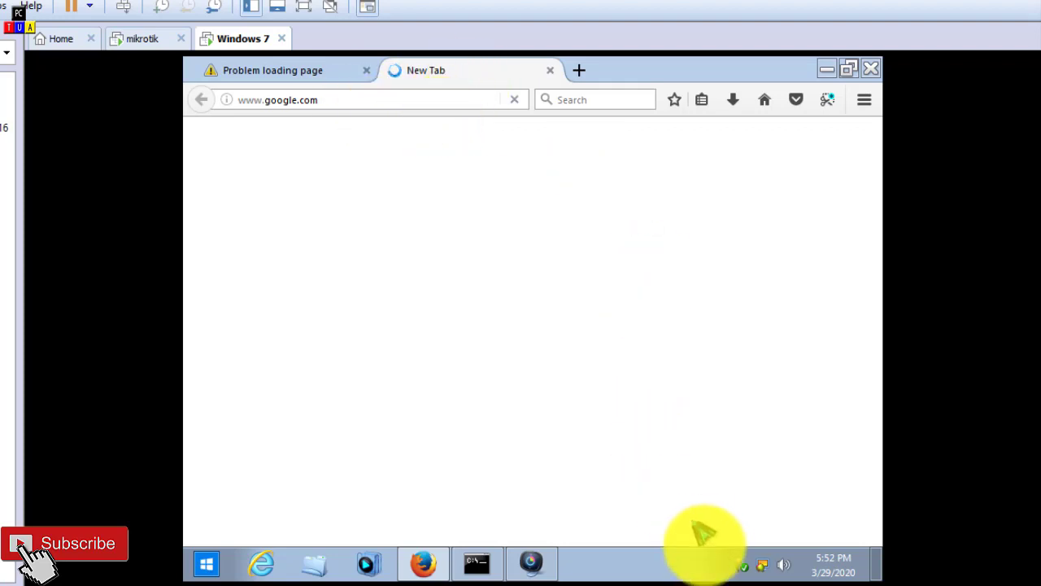
Step: Open the Local Area Connection properties through the adapter settings of the Network and Sharing Center
right_click(761, 563)
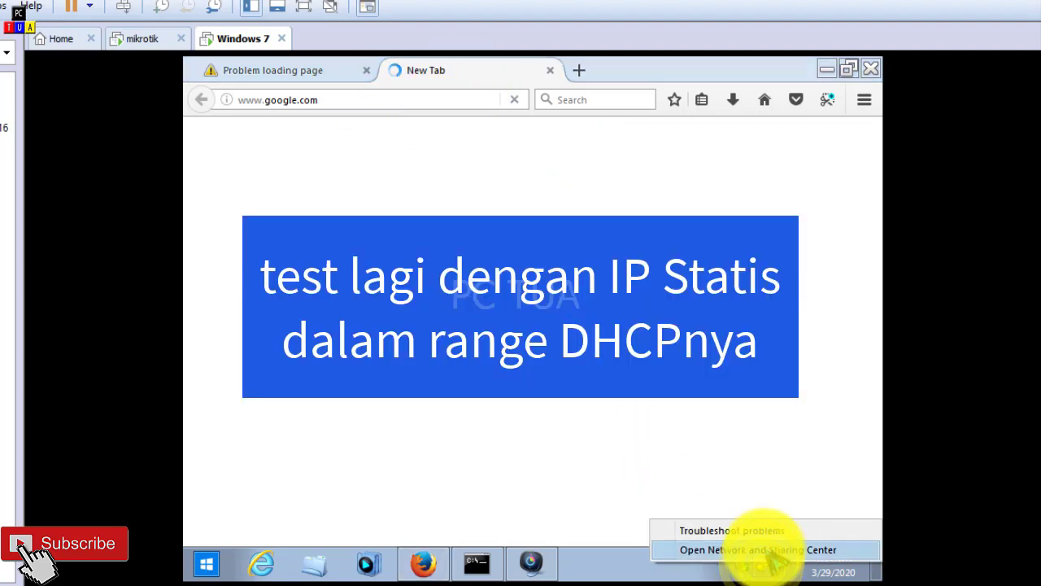
left_click(765, 550)
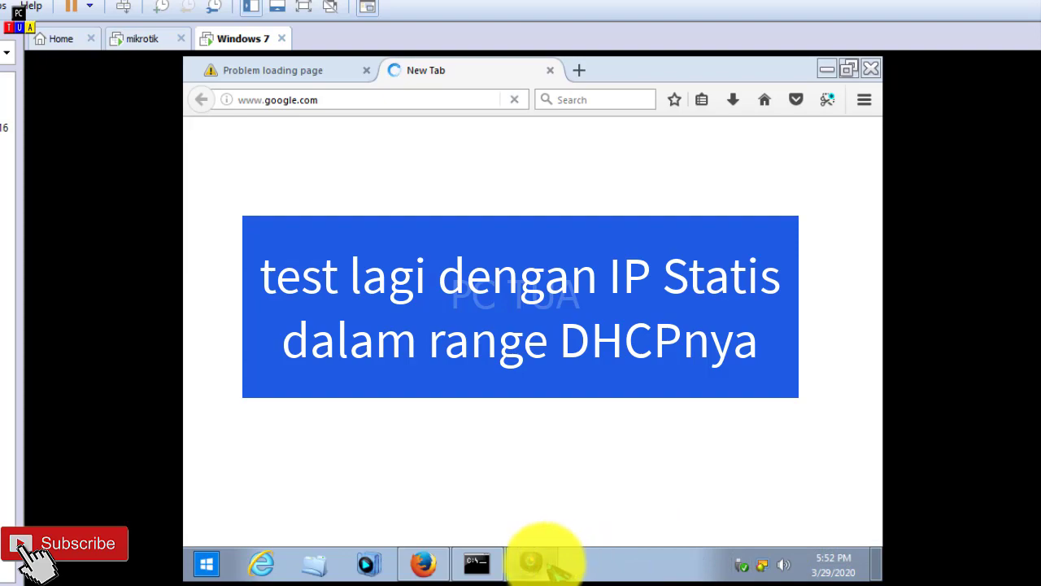
mouse_move(537, 564)
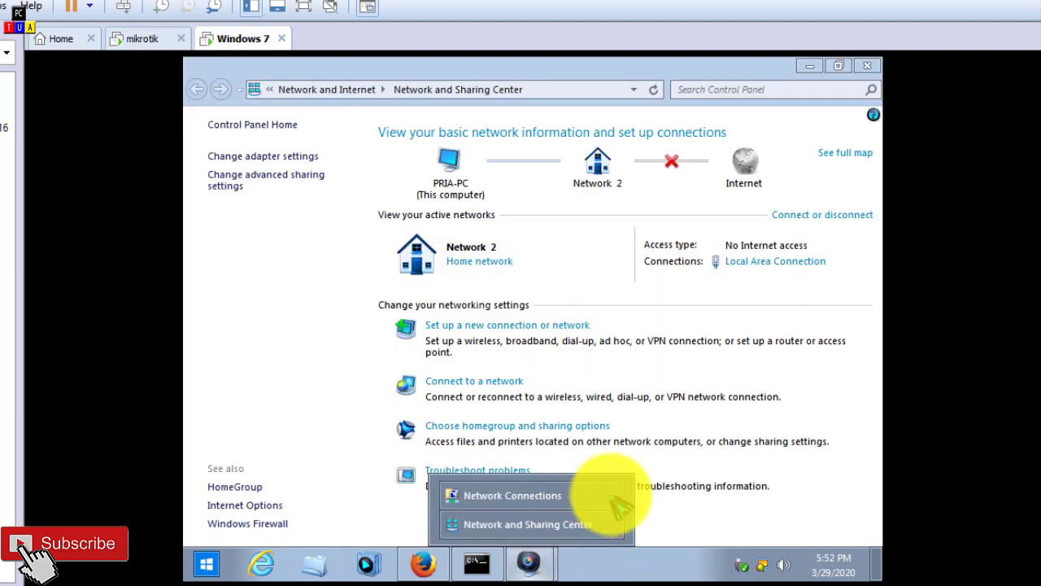
left_click(582, 524)
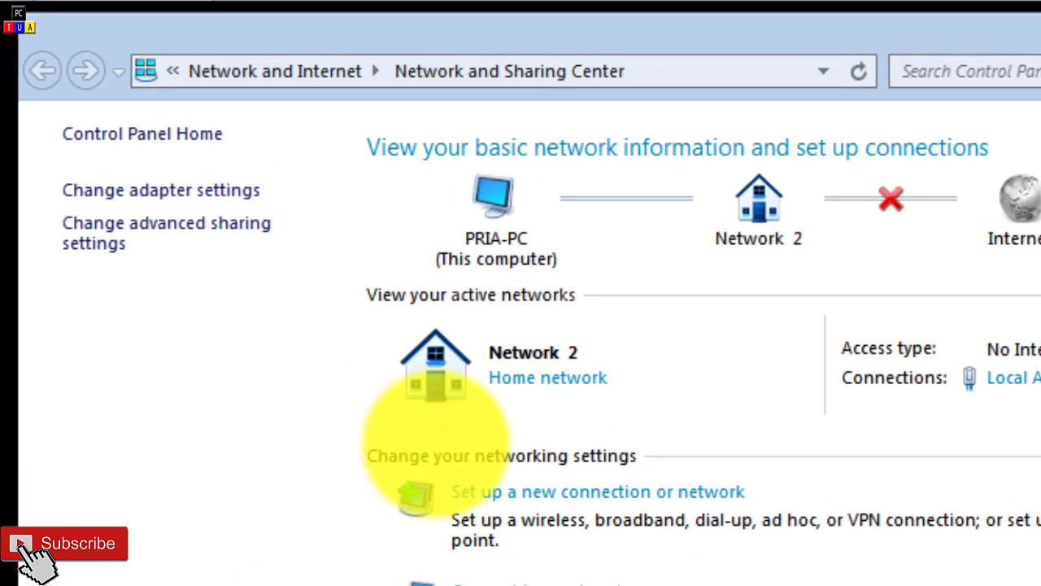
left_click(222, 199)
left_click(220, 208)
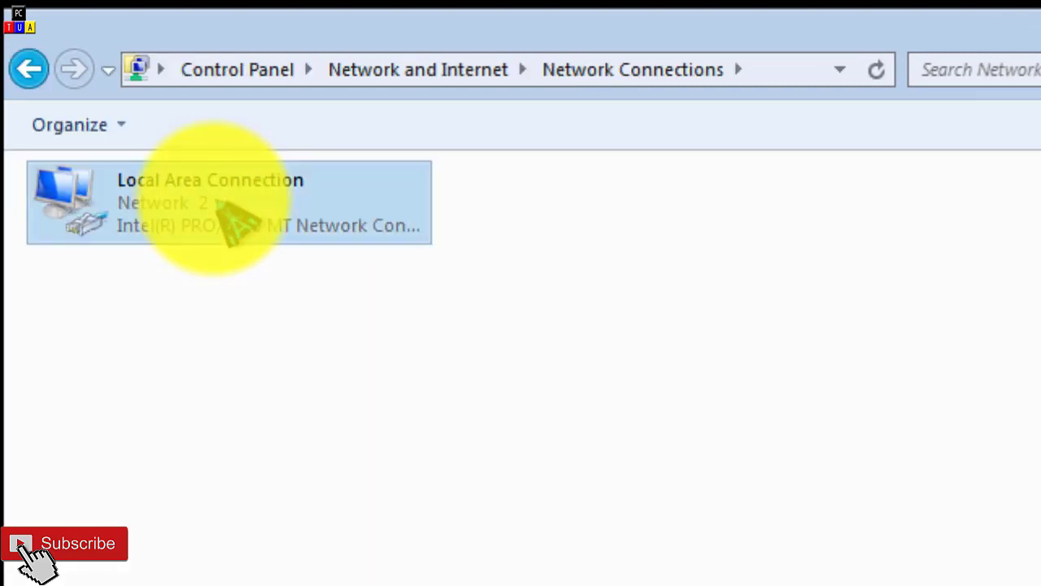
right_click(216, 203)
left_click(152, 209)
right_click(152, 213)
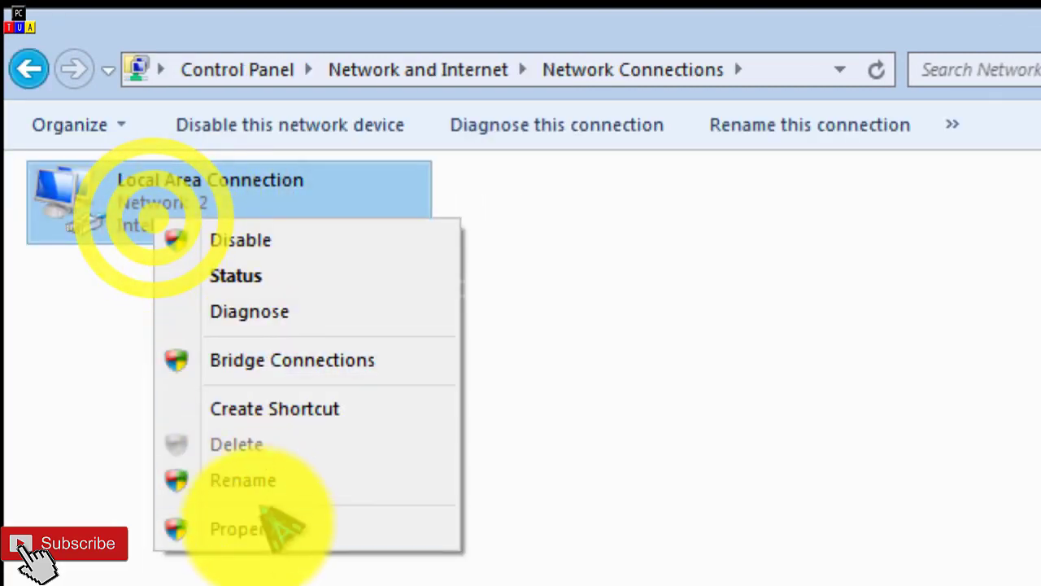
left_click(267, 532)
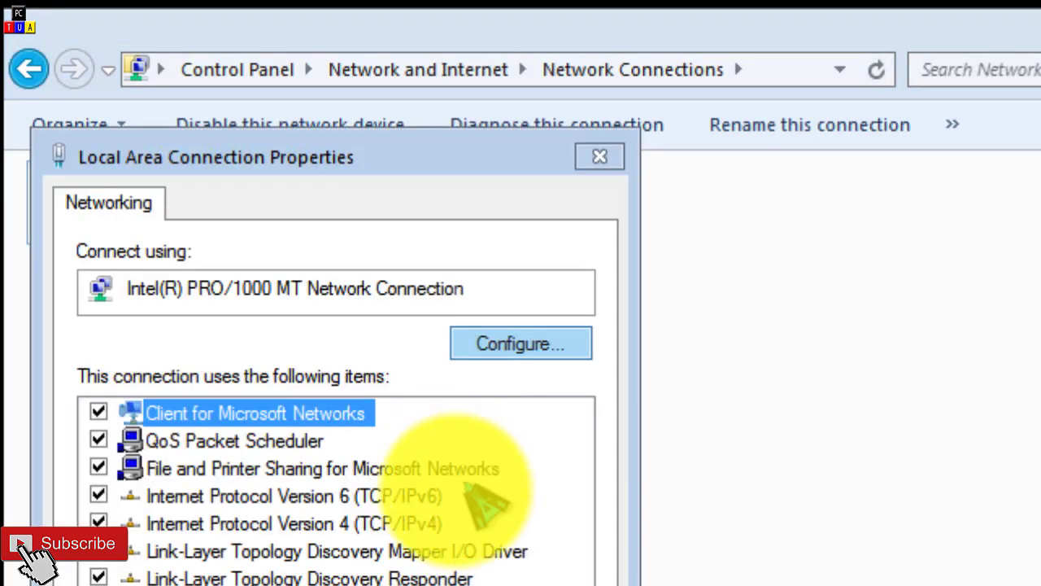
Step: Change the static IPv4 address of the Local Area Connection to 192.168.2.8 and close its properties
double_click(404, 528)
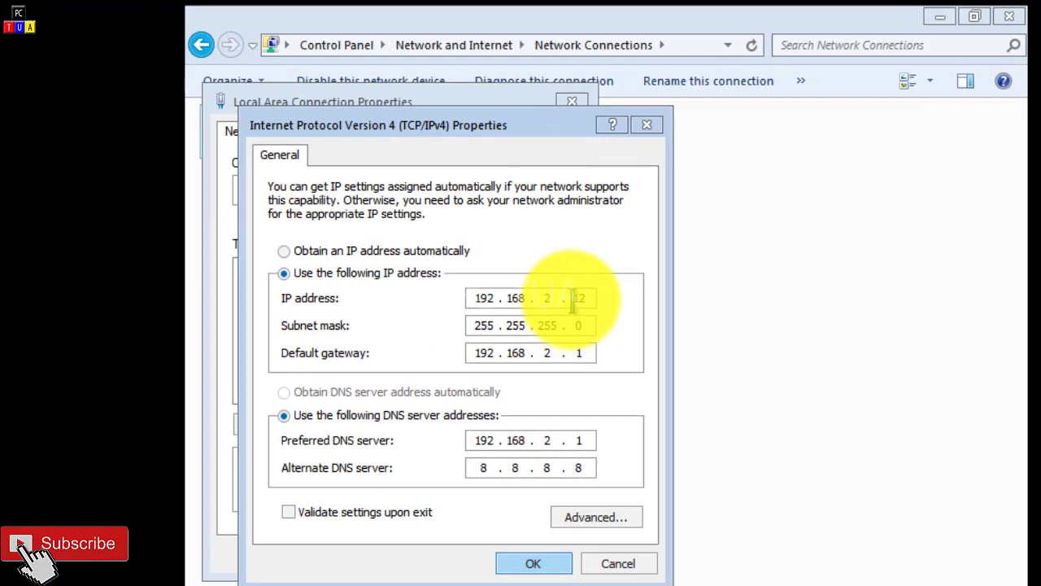
left_click_drag(572, 300, 594, 297)
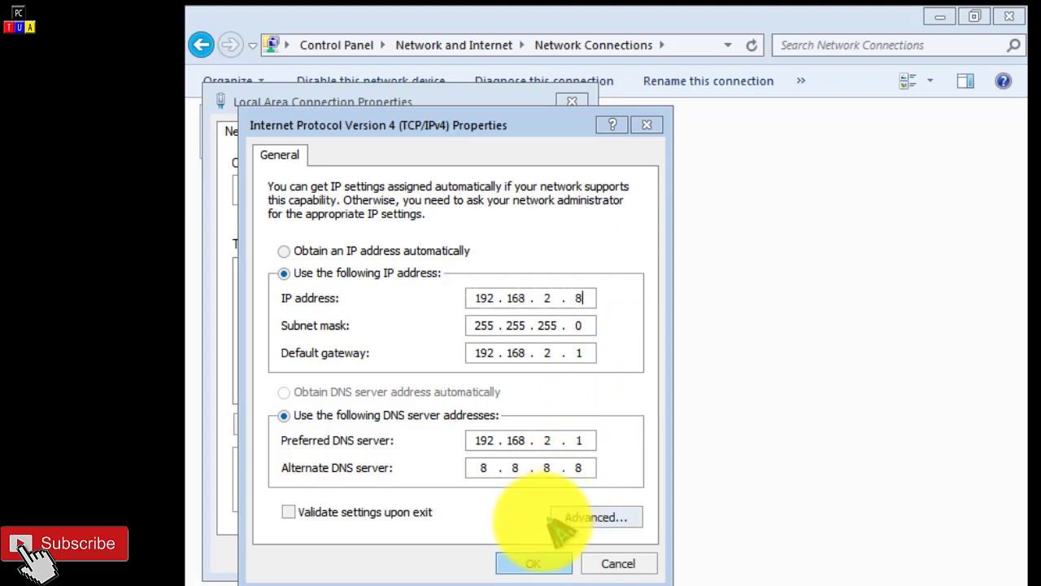
left_click(537, 566)
left_click(460, 553)
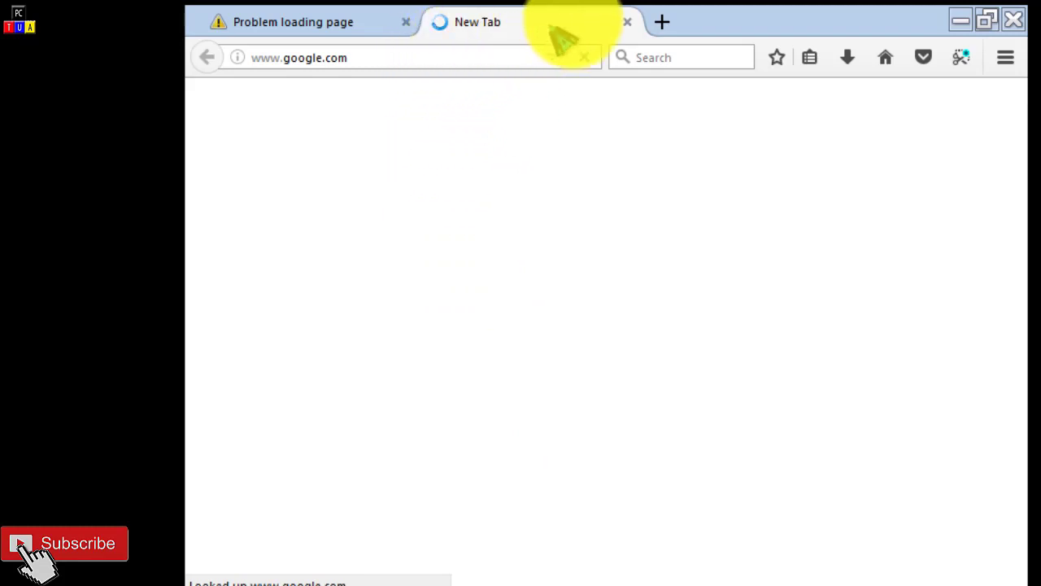
Step: Close the google.com tab in Firefox and test browsing with the new static address by loading facebook.com
left_click(627, 22)
left_click(412, 62)
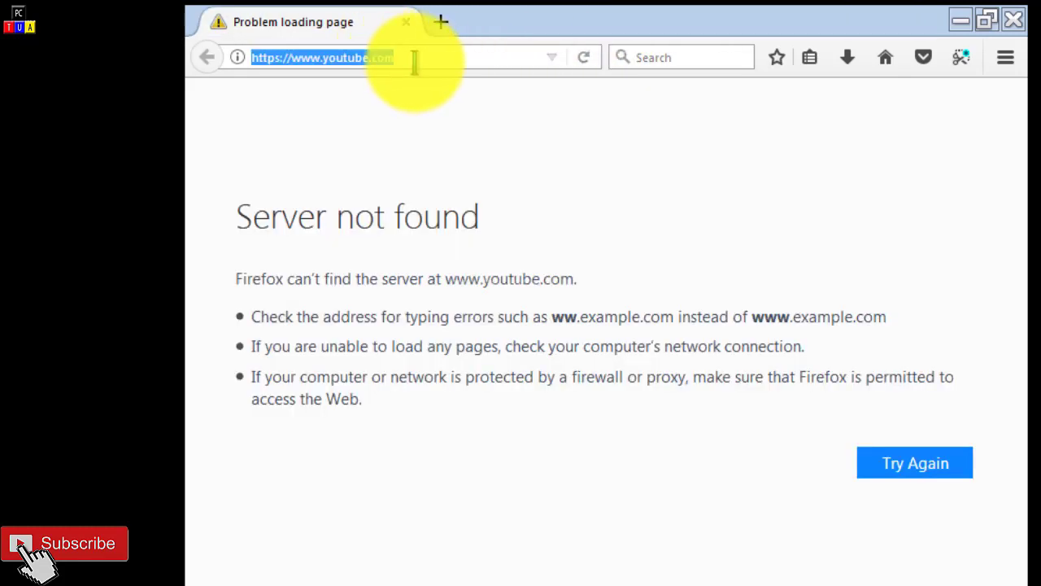
type("faceb")
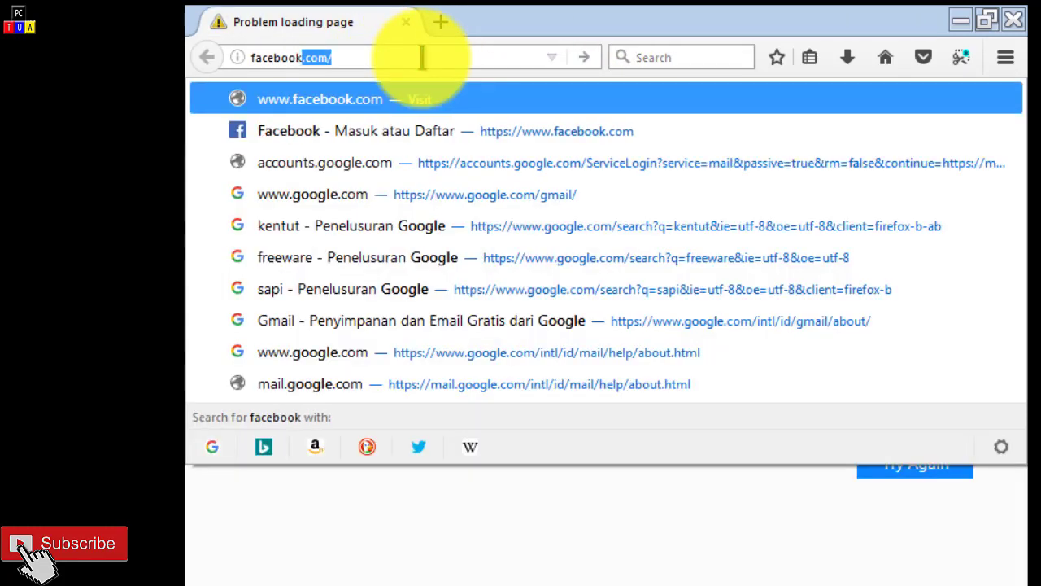
type("ook")
key("Return")
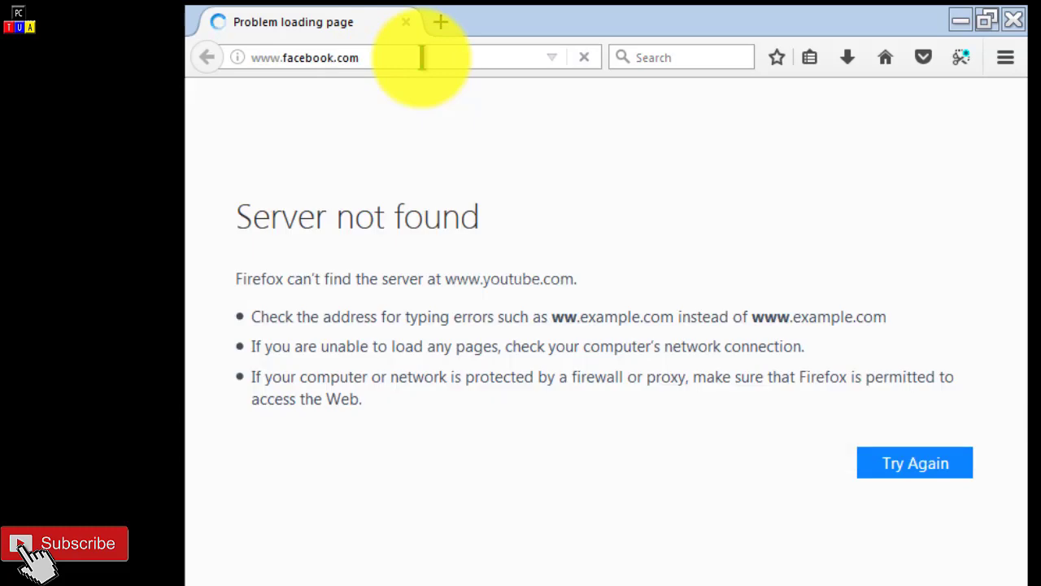
Step: Test browsing with the static address by loading ask.com in a new Firefox tab
left_click(440, 22)
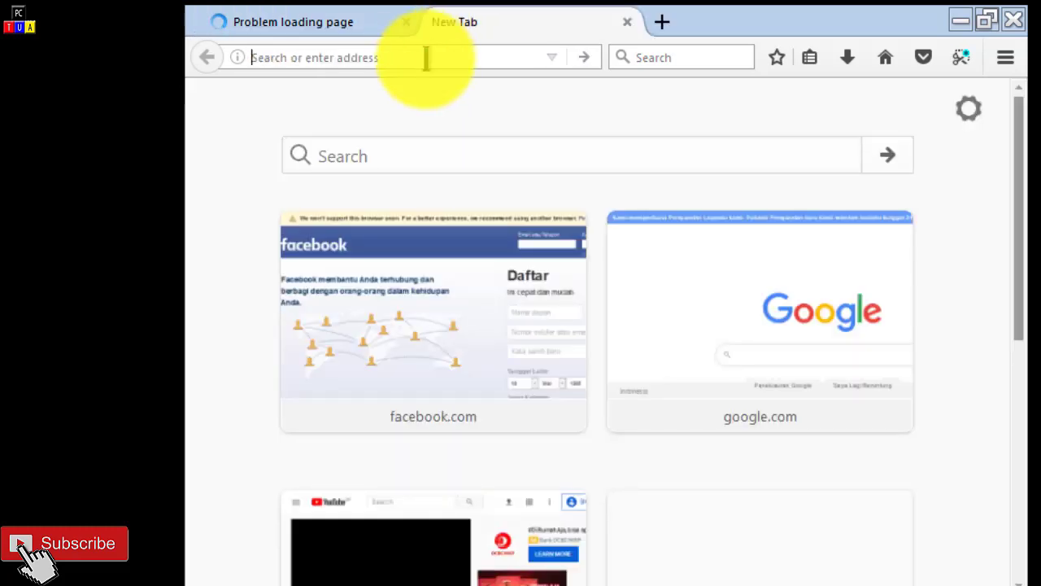
type("ask.com")
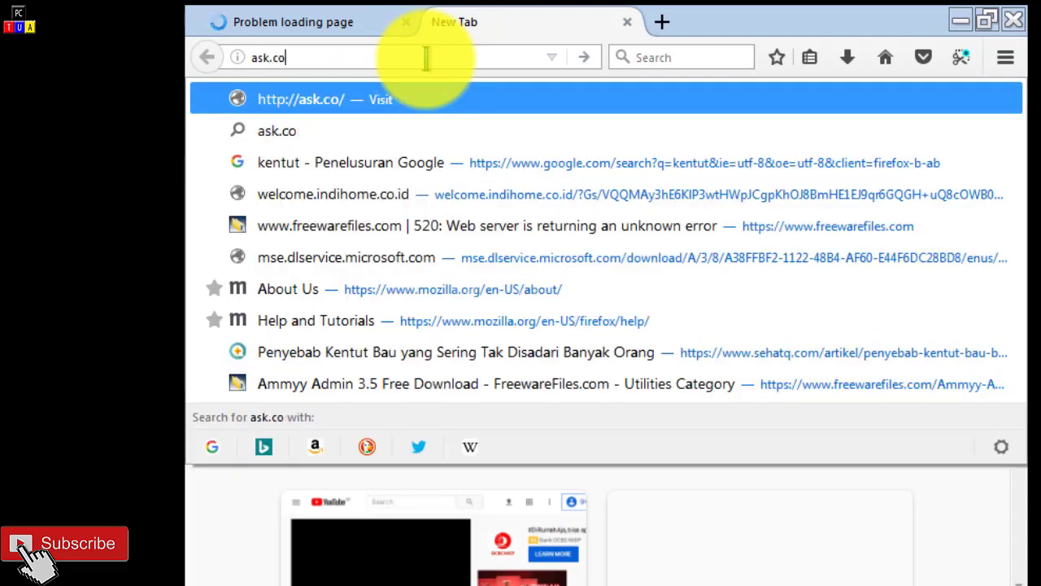
key("Return")
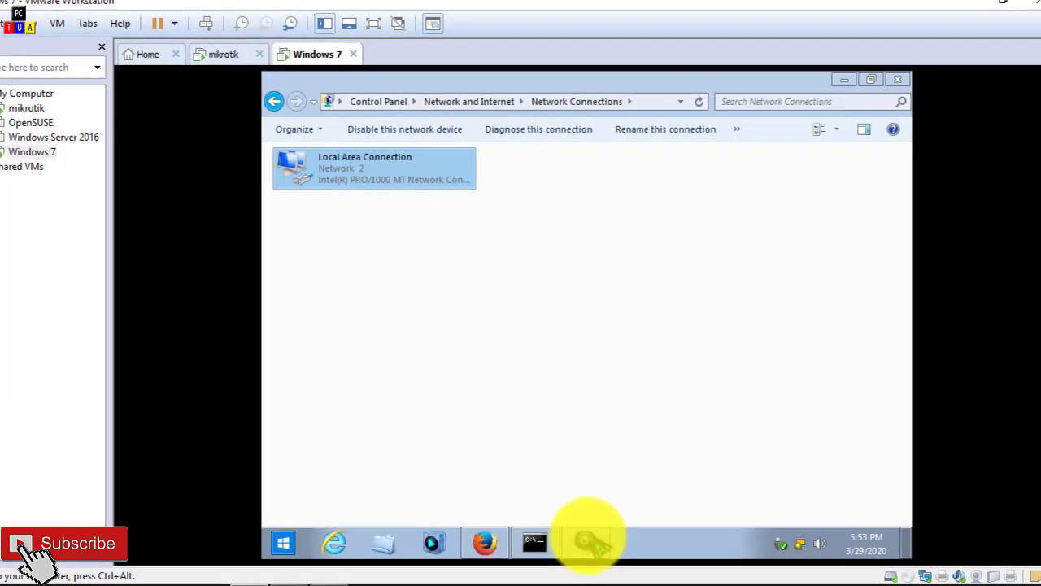
Step: Set the Local Area Connection's IPv4 properties to obtain the IP address and the DNS server address automatically
left_click(390, 175)
right_click(391, 175)
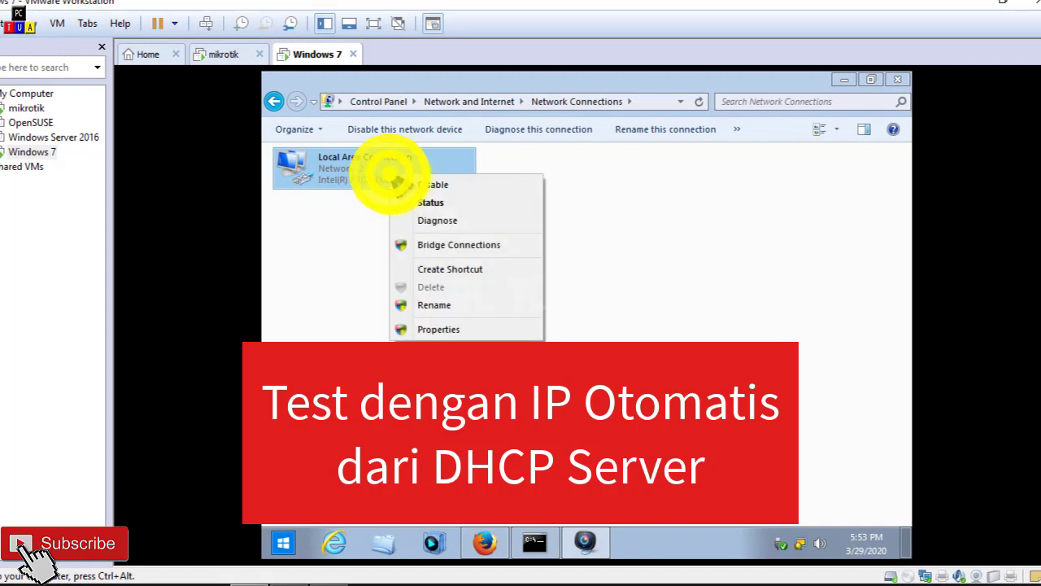
left_click(445, 330)
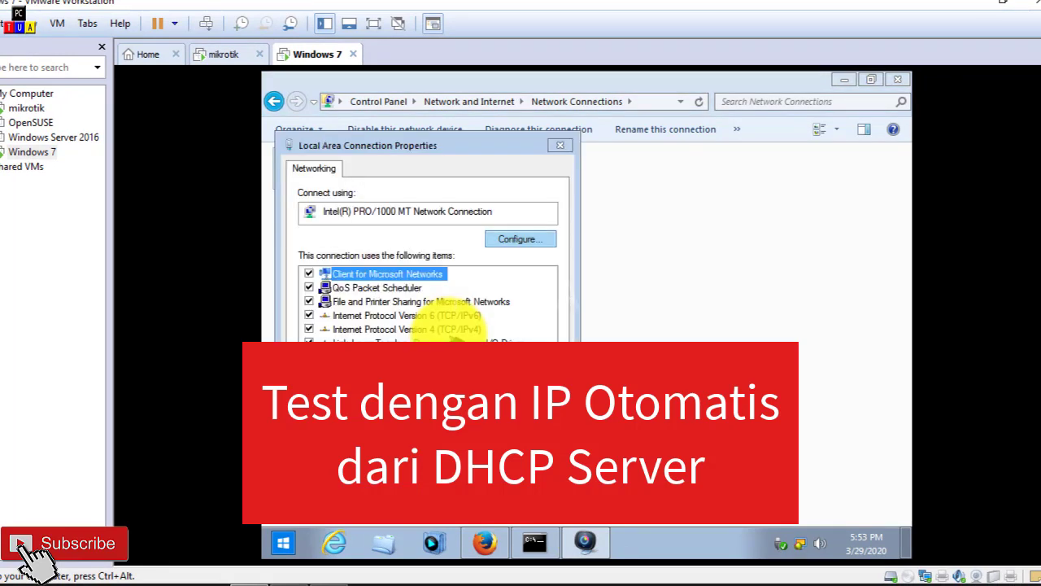
double_click(455, 328)
left_click(460, 262)
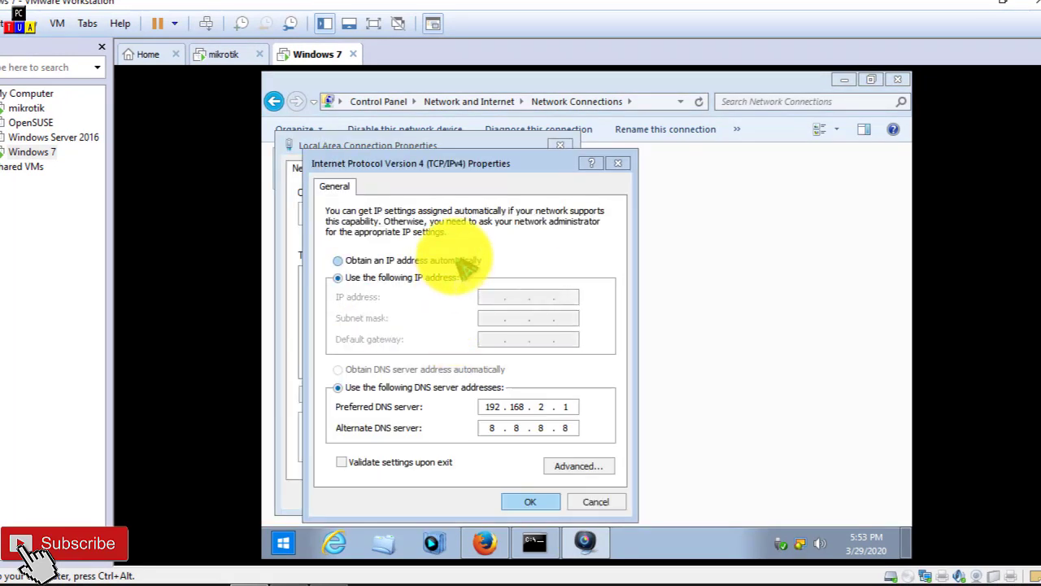
left_click(399, 370)
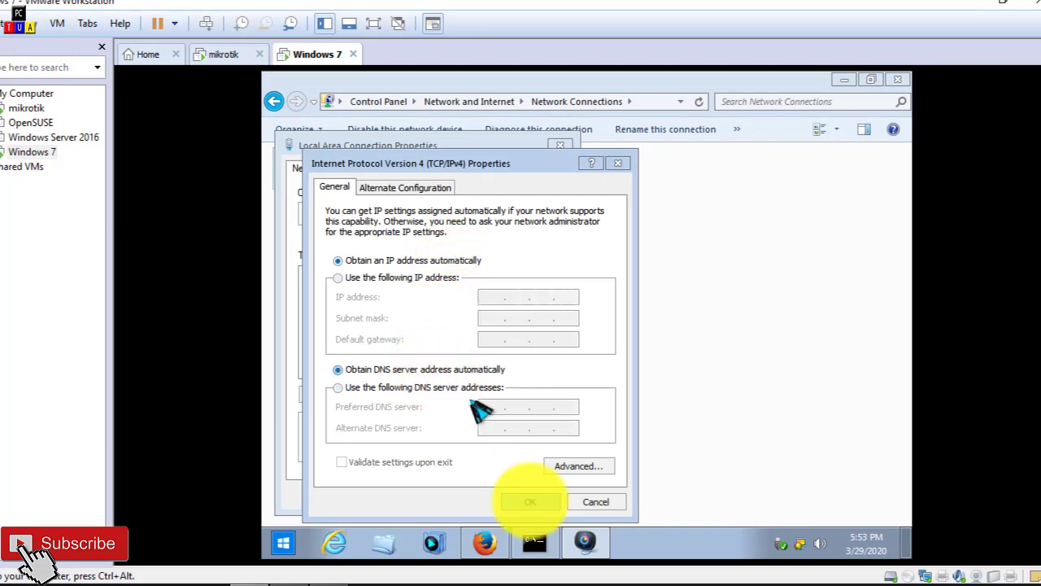
left_click(530, 503)
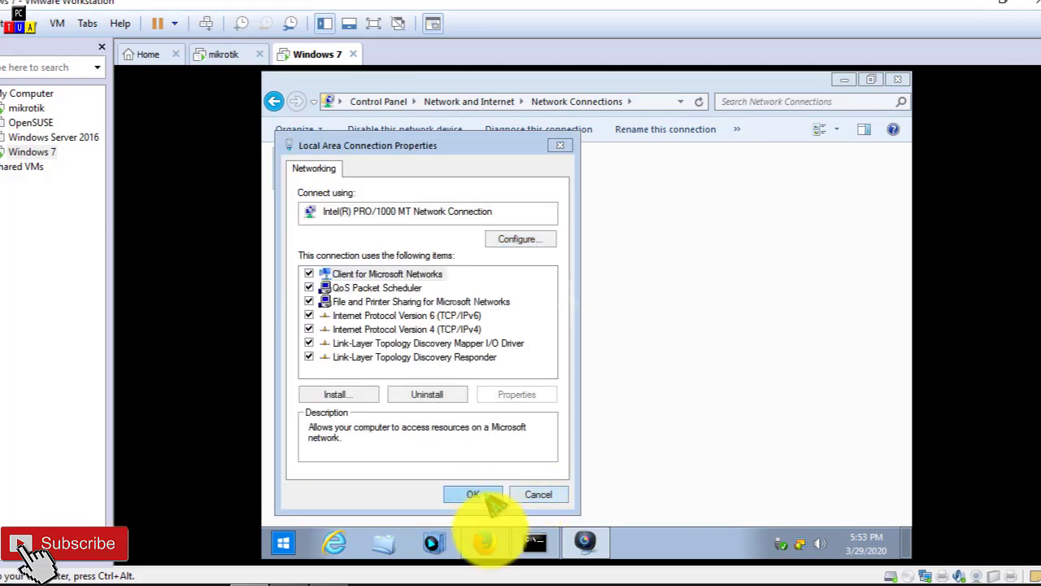
Step: Return to Firefox and test browsing with the automatic address by checking the ask.com tab and reloading facebook.com
left_click(485, 542)
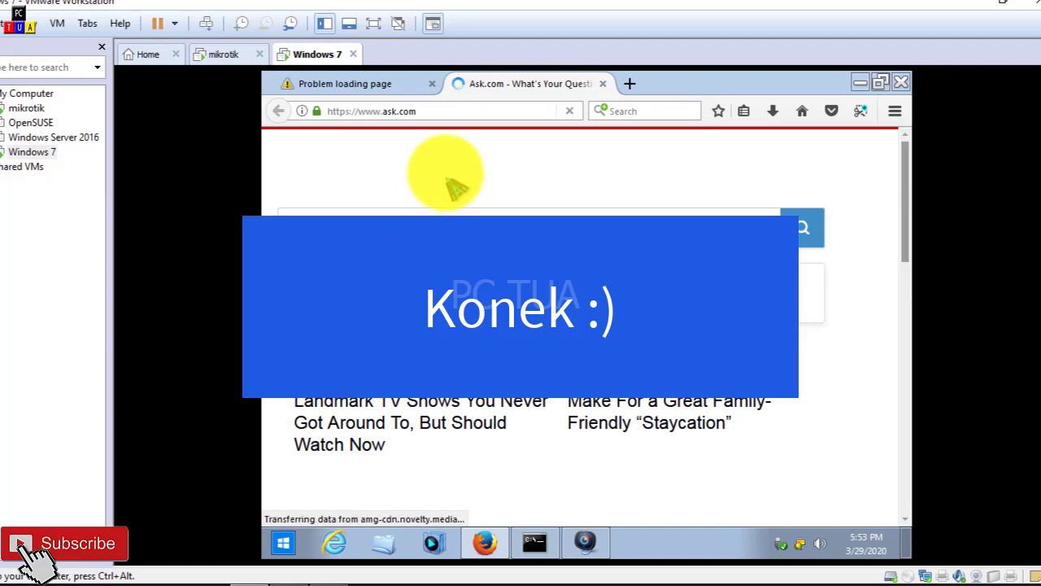
left_click(394, 85)
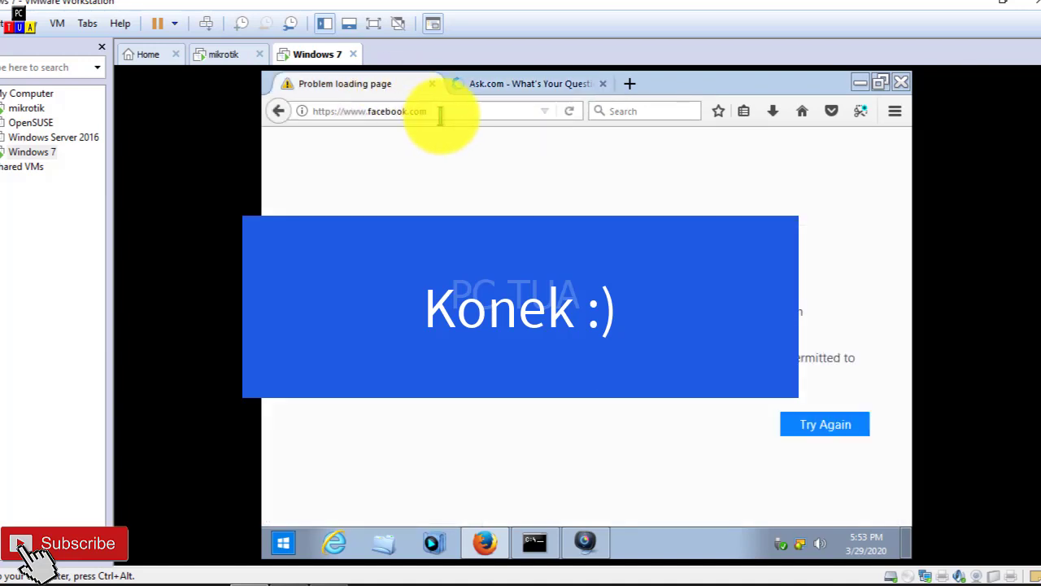
left_click(478, 107)
key("Return")
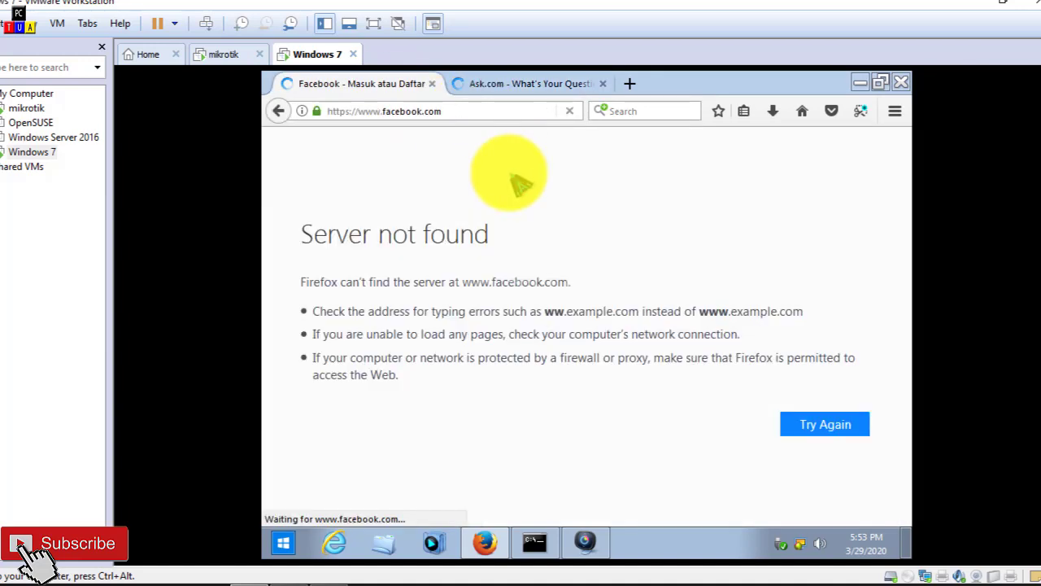